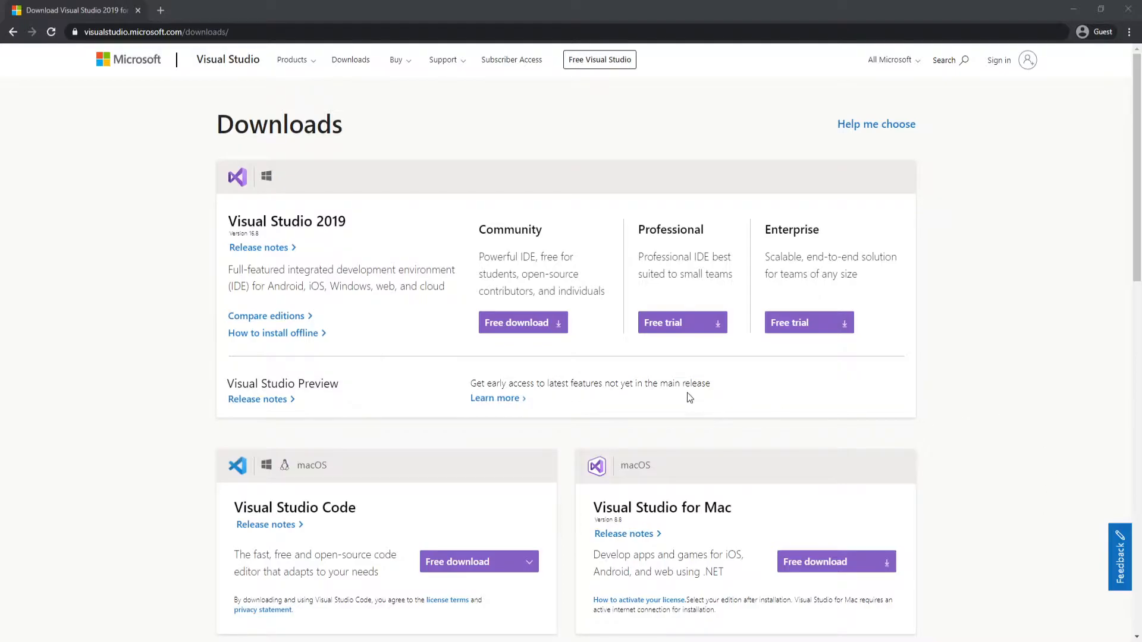
# Download the free Visual Studio 2019 Community installer, dismiss the feedback survey, and run the installer past its licence notice
pyautogui.click(535, 333)
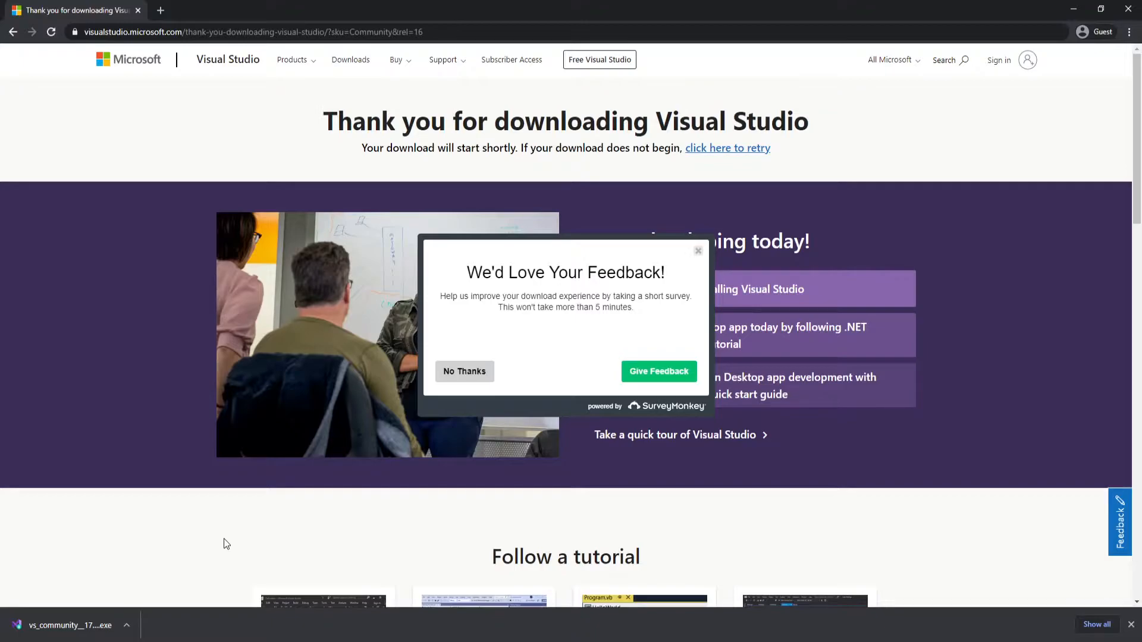
pyautogui.click(697, 252)
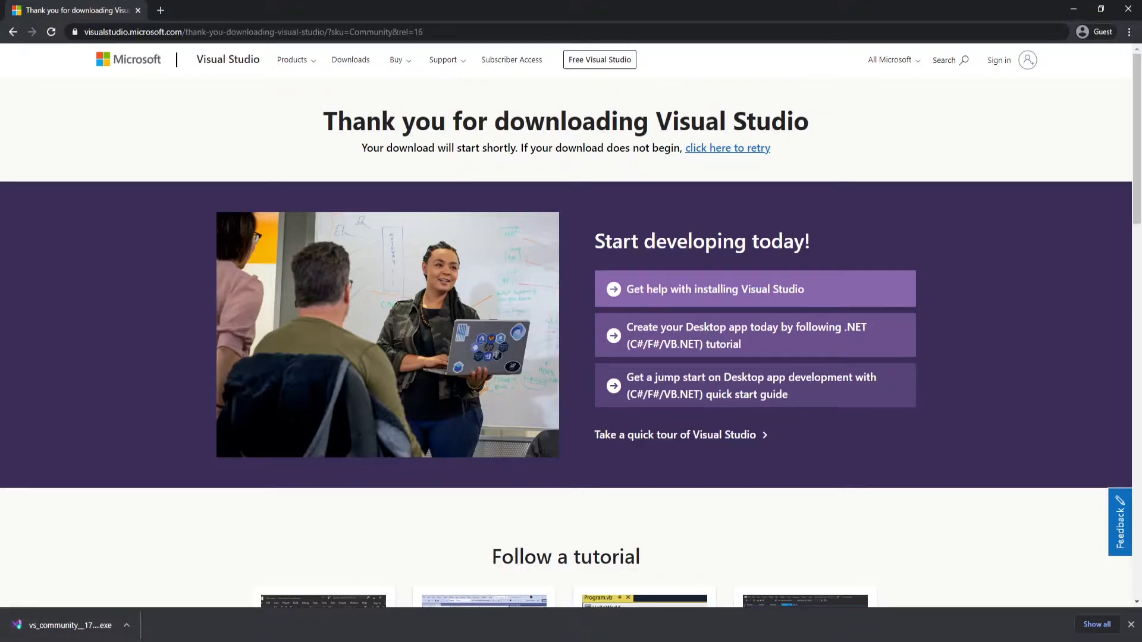
pyautogui.click(84, 620)
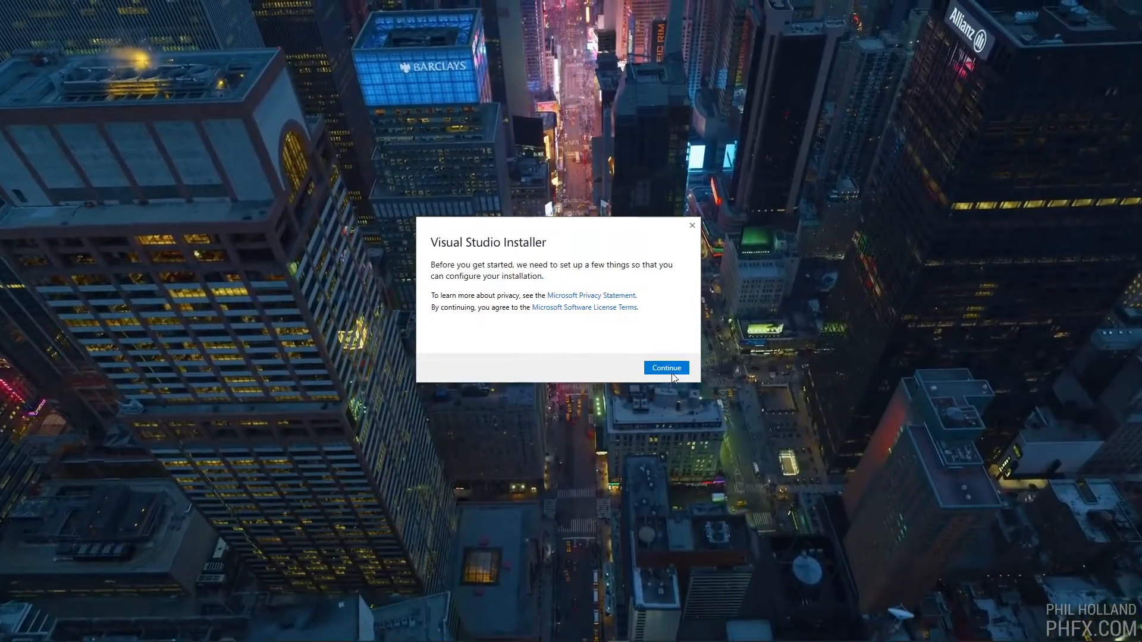
pyautogui.click(672, 371)
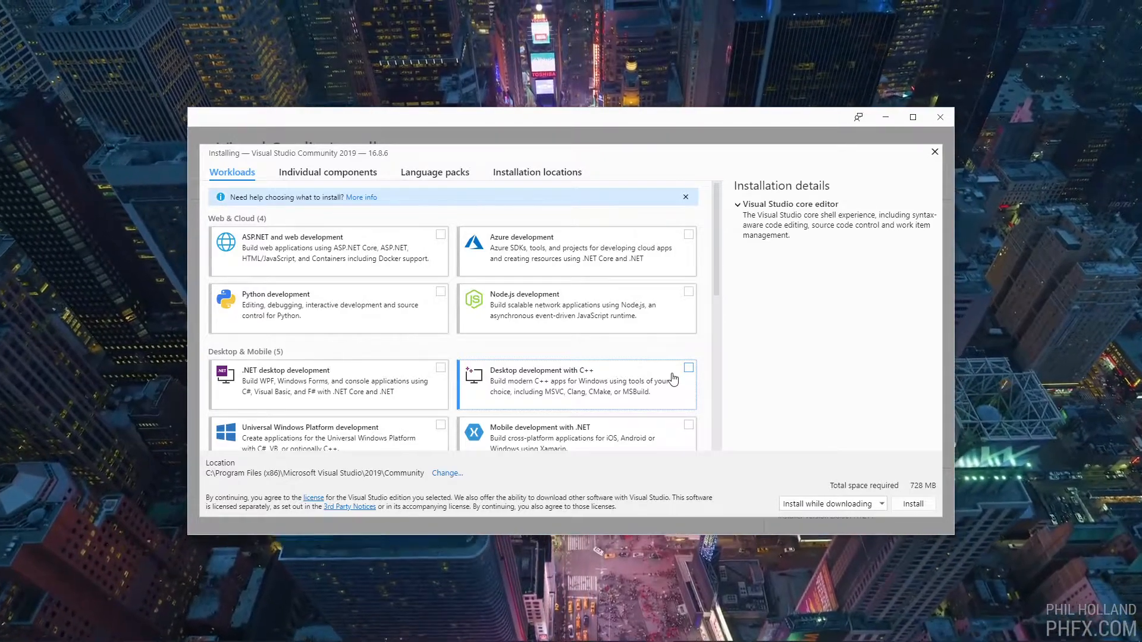
# Select the Desktop development with C++ workload for the Visual Studio Community 2019 installation
pyautogui.scroll(-5, 643, 375)
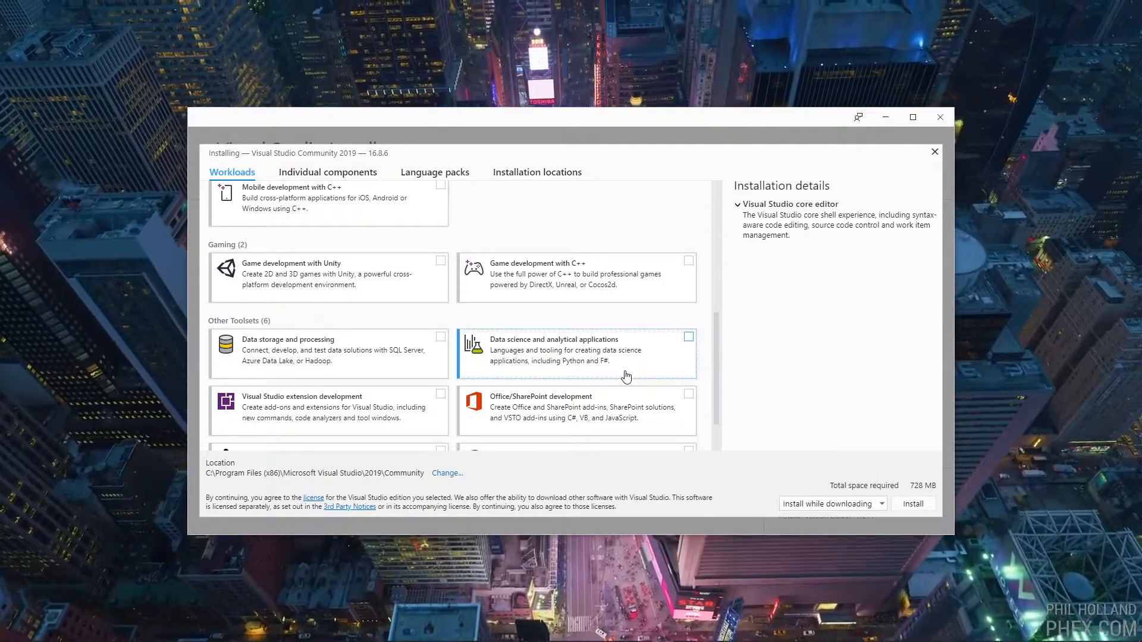
pyautogui.scroll(-1, 587, 369)
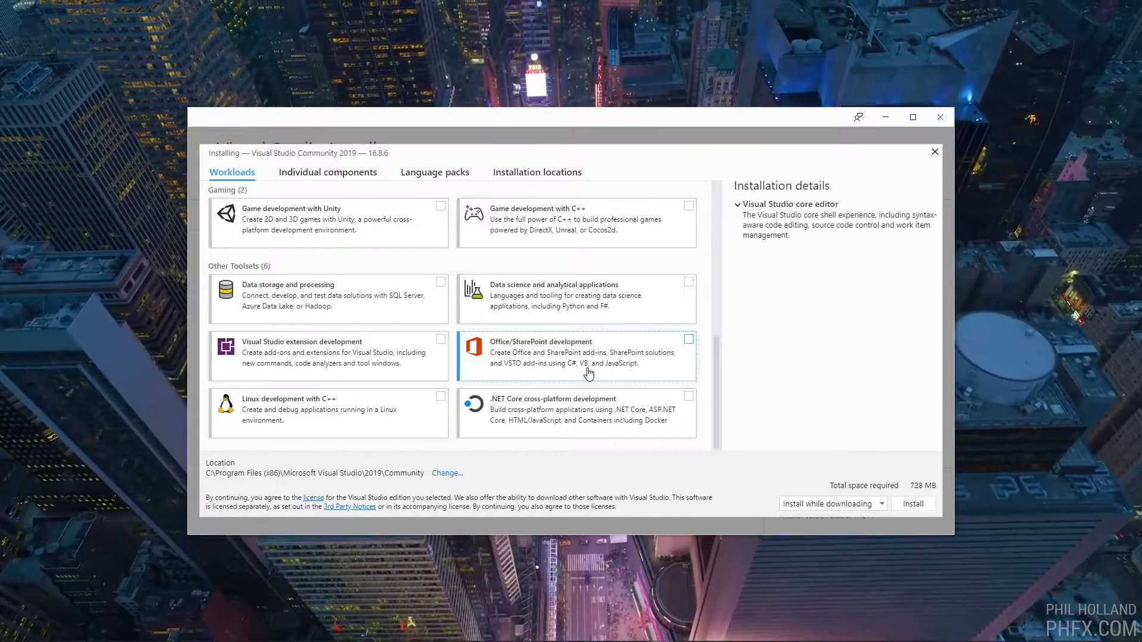
pyautogui.scroll(2, 589, 373)
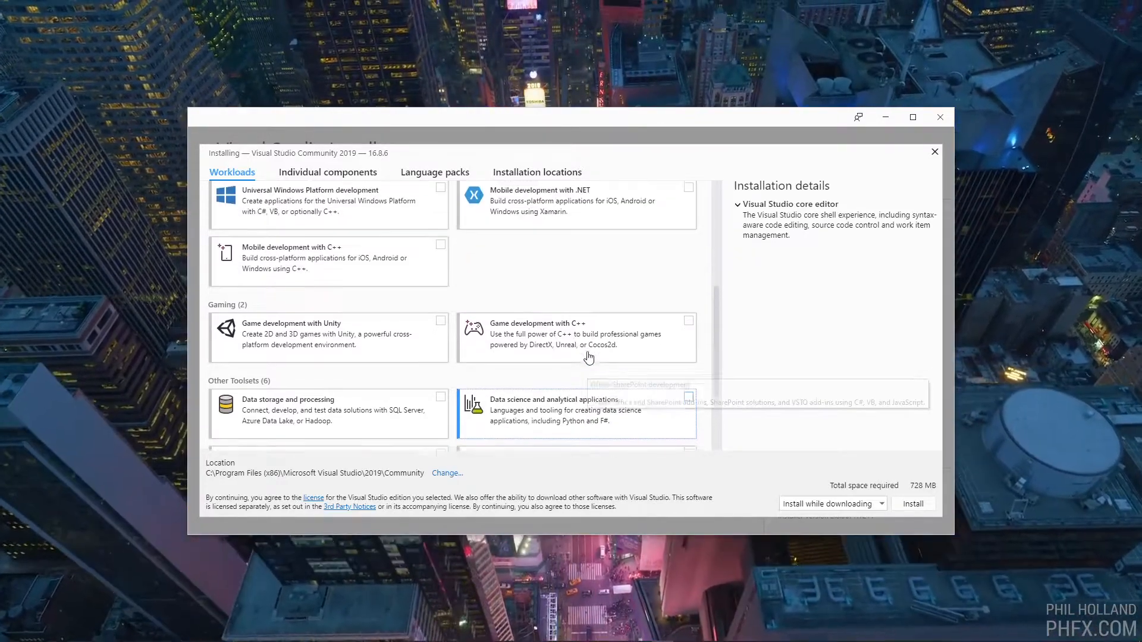
pyautogui.scroll(1, 590, 354)
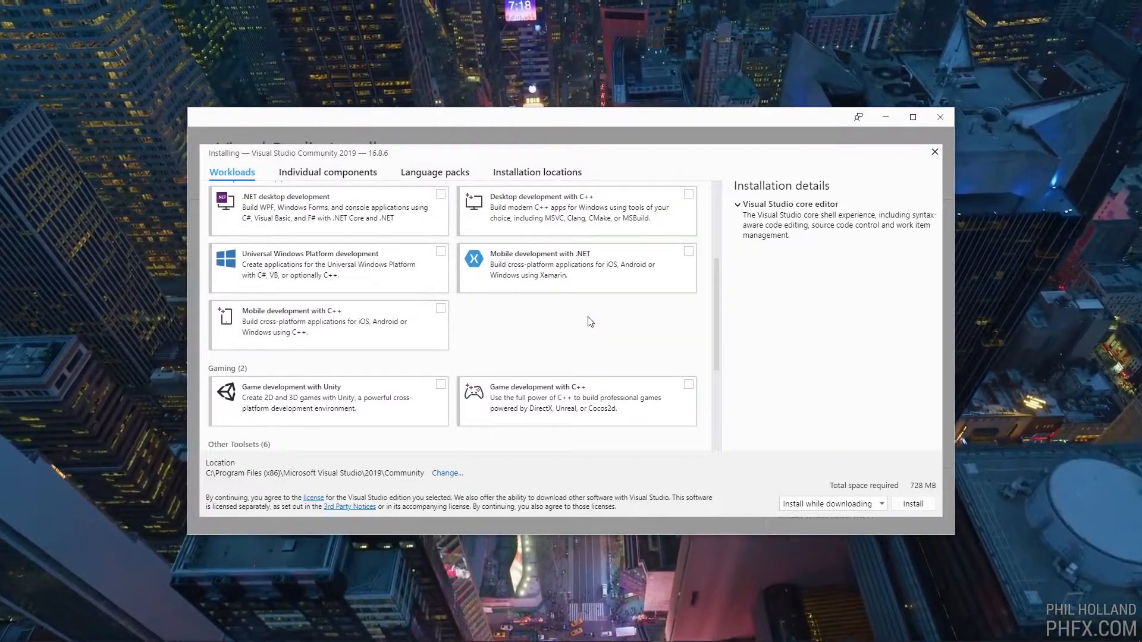
pyautogui.scroll(2, 590, 321)
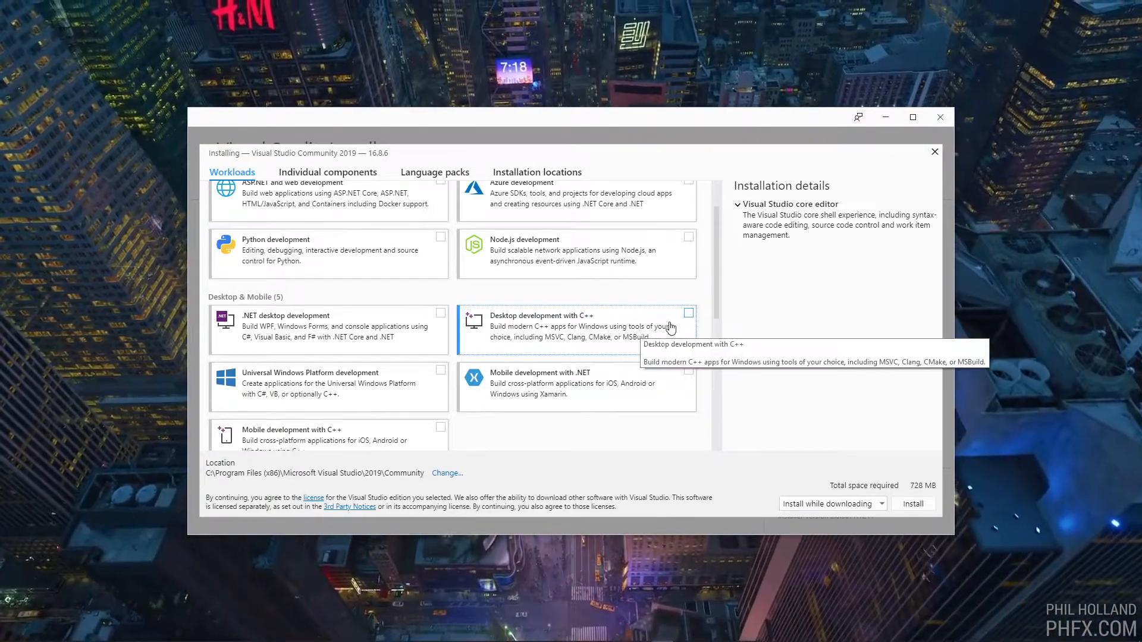
pyautogui.click(675, 326)
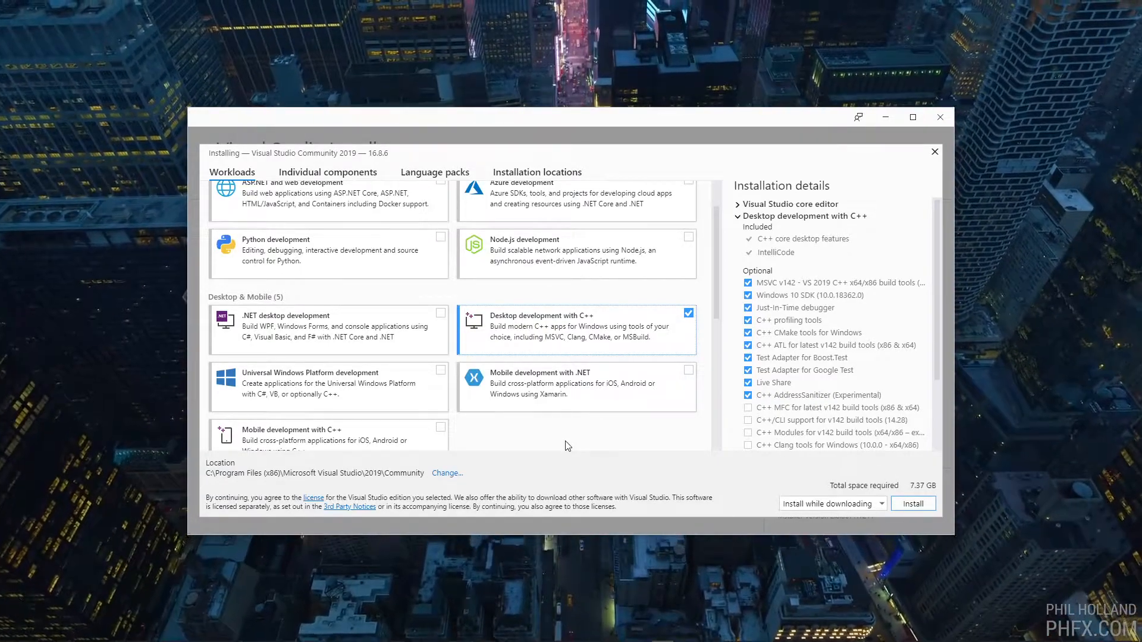
# Review the individual components, language packs and installation locations, and start the installation with the selected workload
pyautogui.click(331, 173)
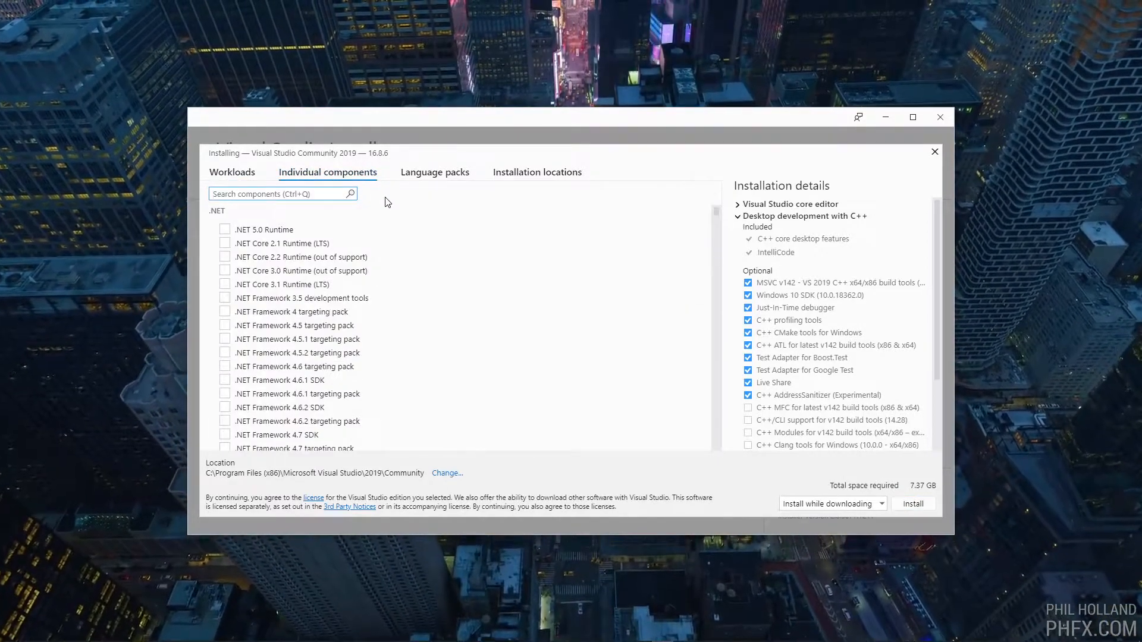
pyautogui.click(435, 173)
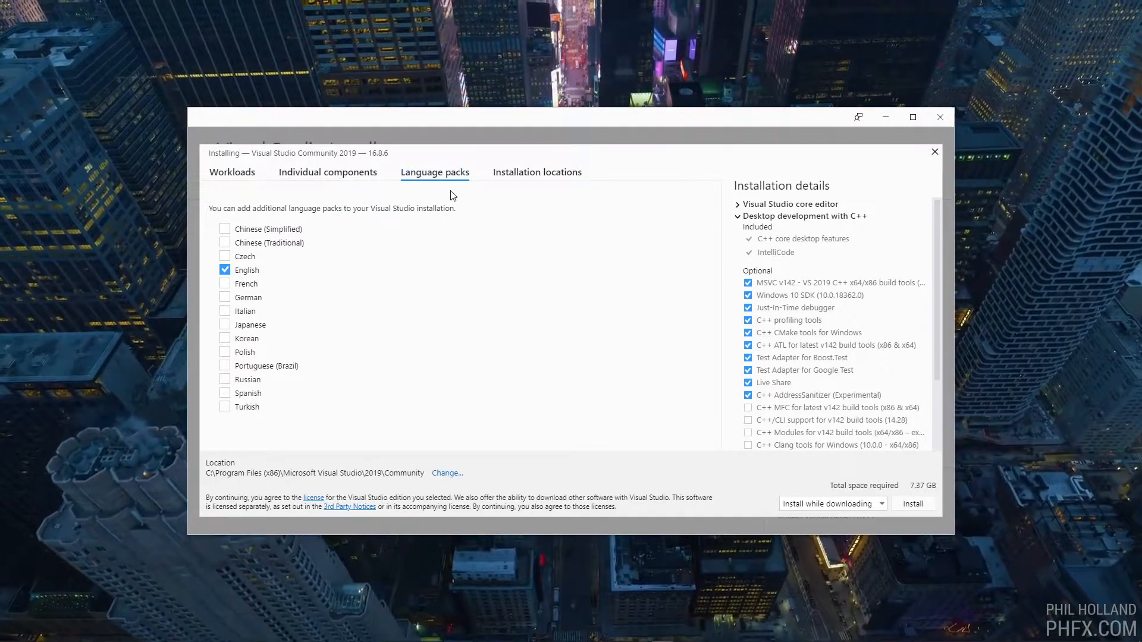
pyautogui.click(503, 185)
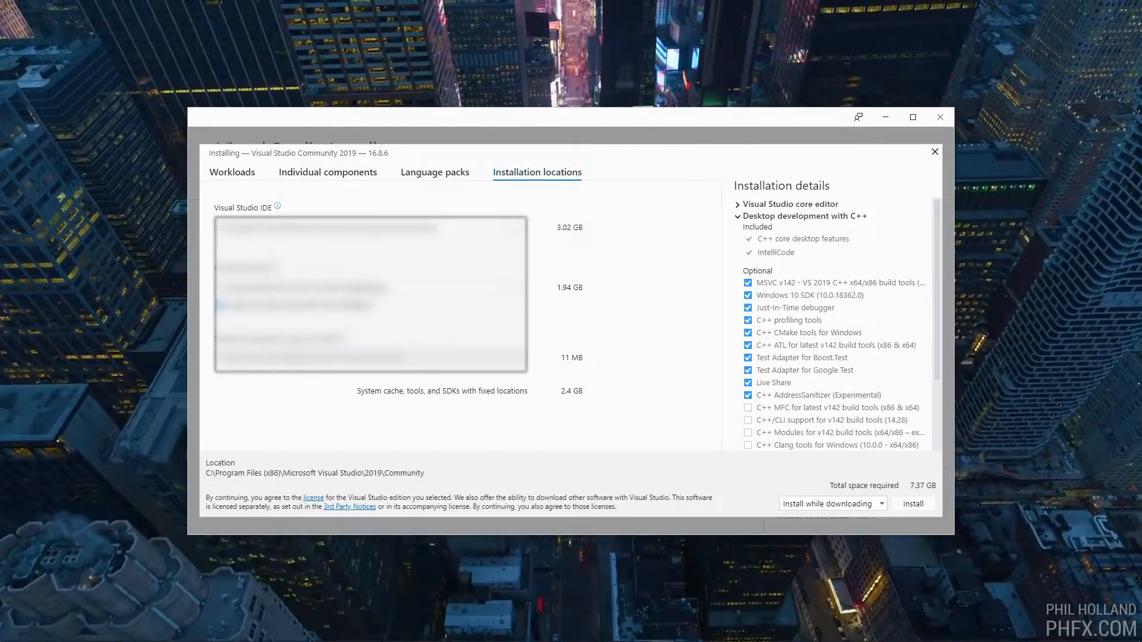
pyautogui.click(247, 182)
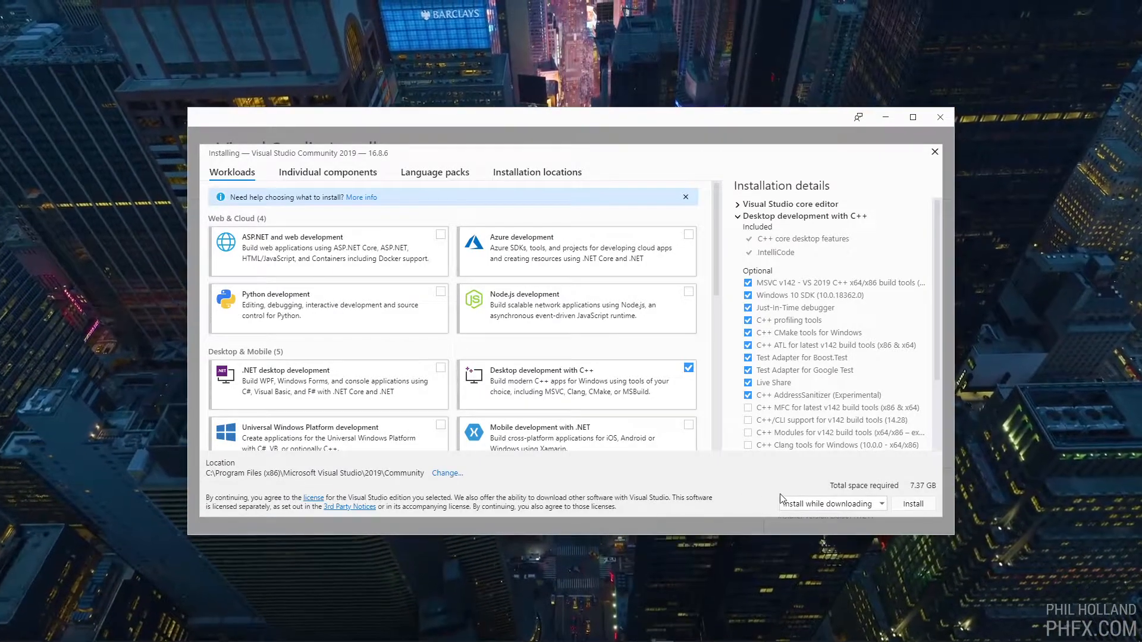
pyautogui.click(913, 504)
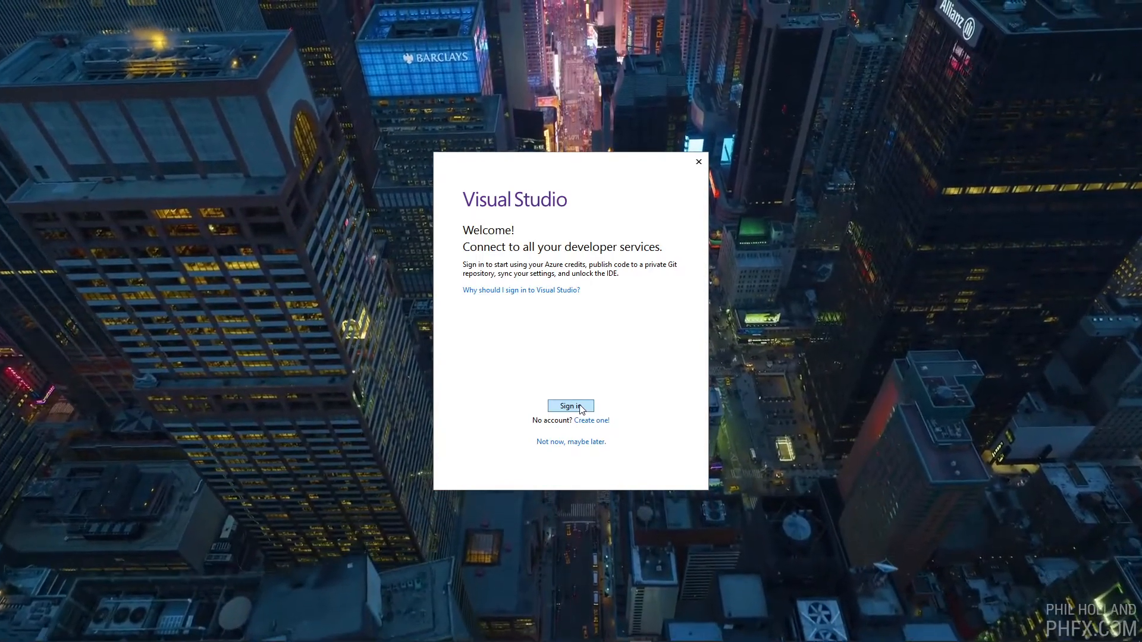
# Sign in to Visual Studio and start a new project from the C++ Empty Project template
pyautogui.click(570, 407)
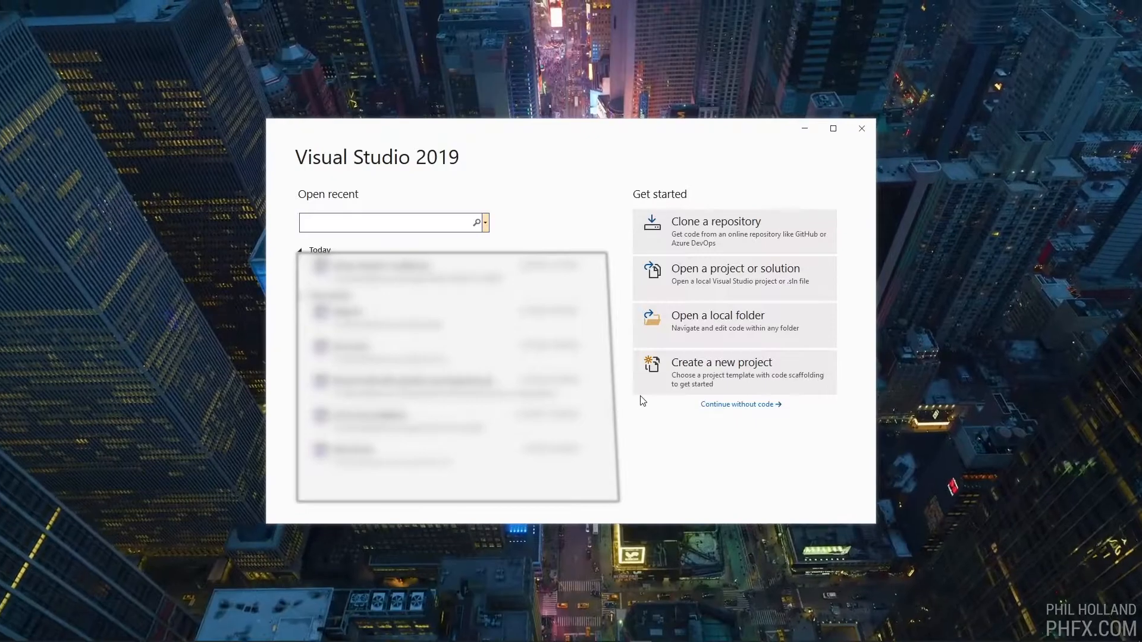
pyautogui.click(664, 385)
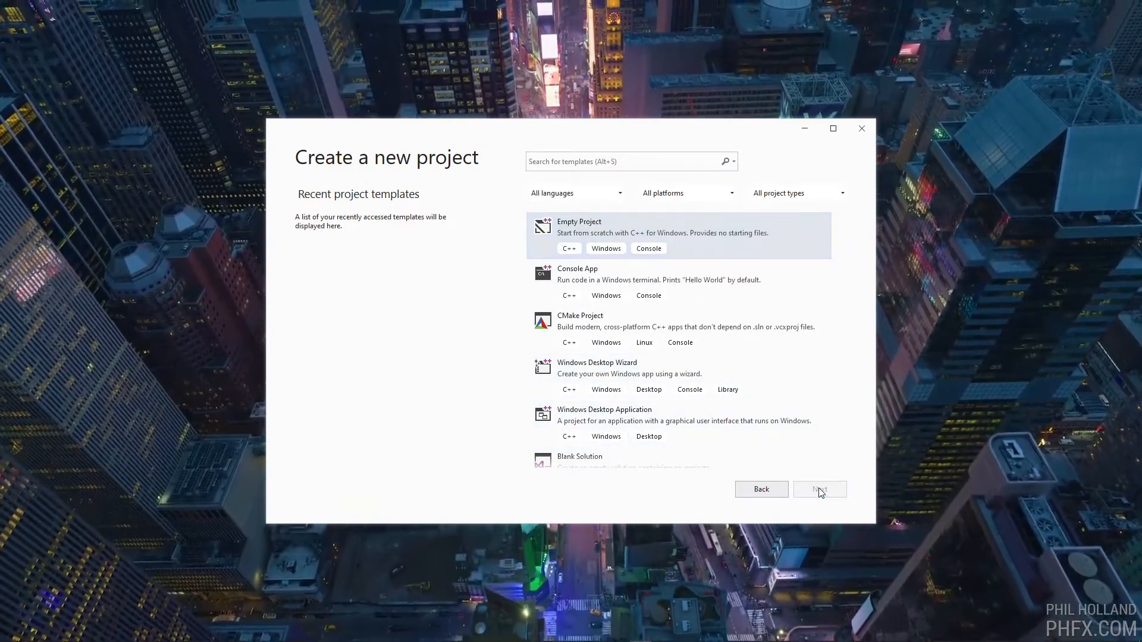
pyautogui.click(821, 491)
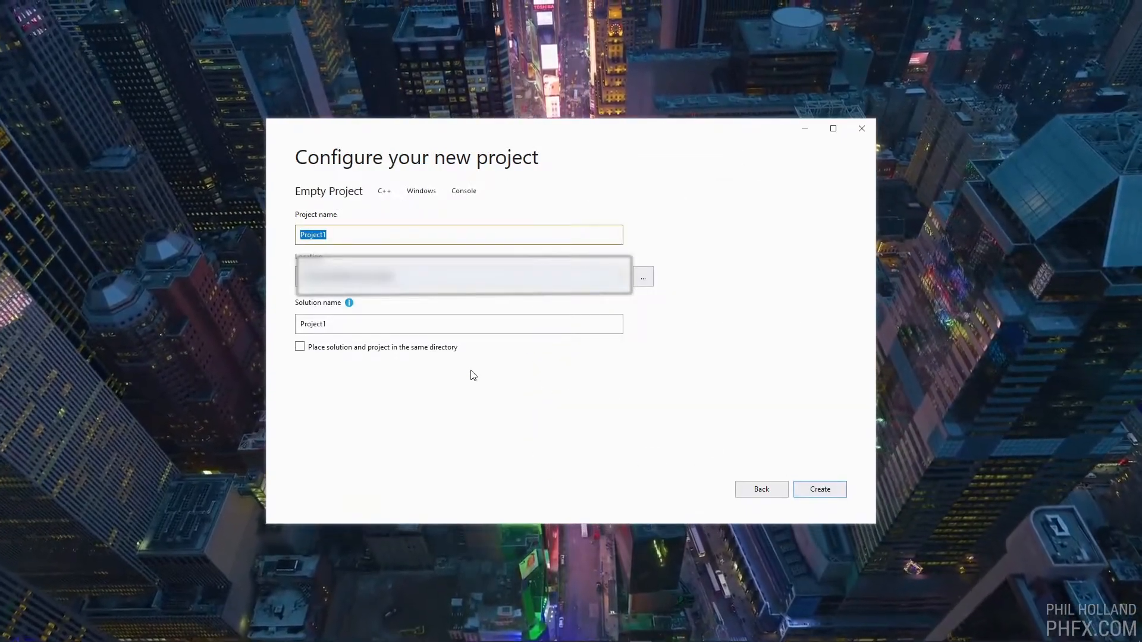
# Name the project Tutorial_Project, place the solution and project in the same directory, and create it
pyautogui.moveTo(385, 239); pyautogui.dragTo(247, 245)
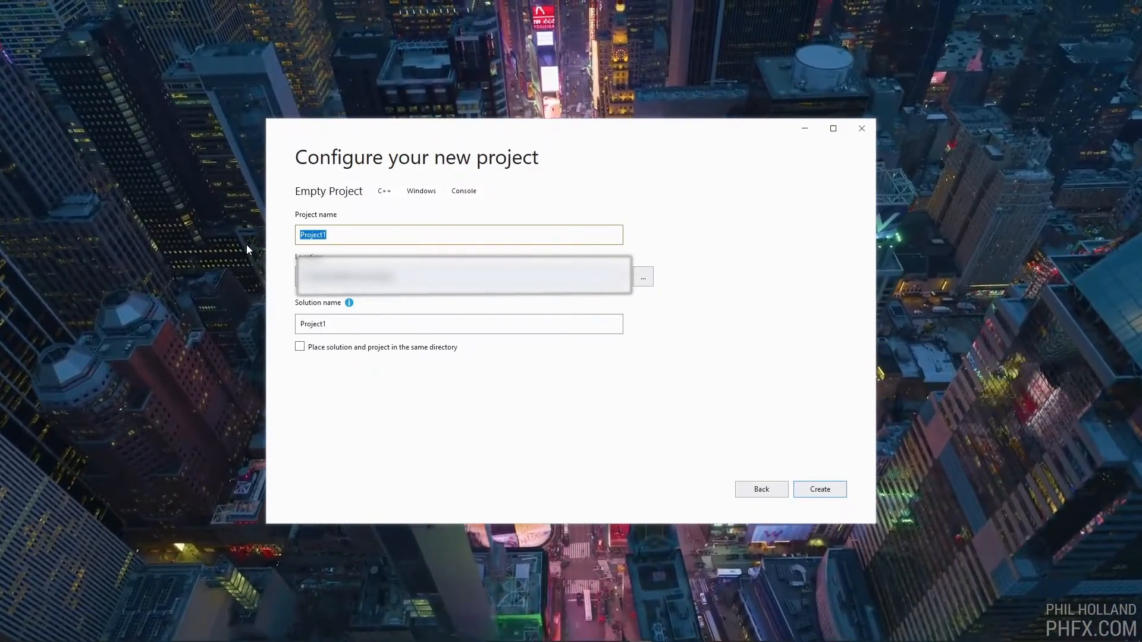
pyautogui.write('Tutori')
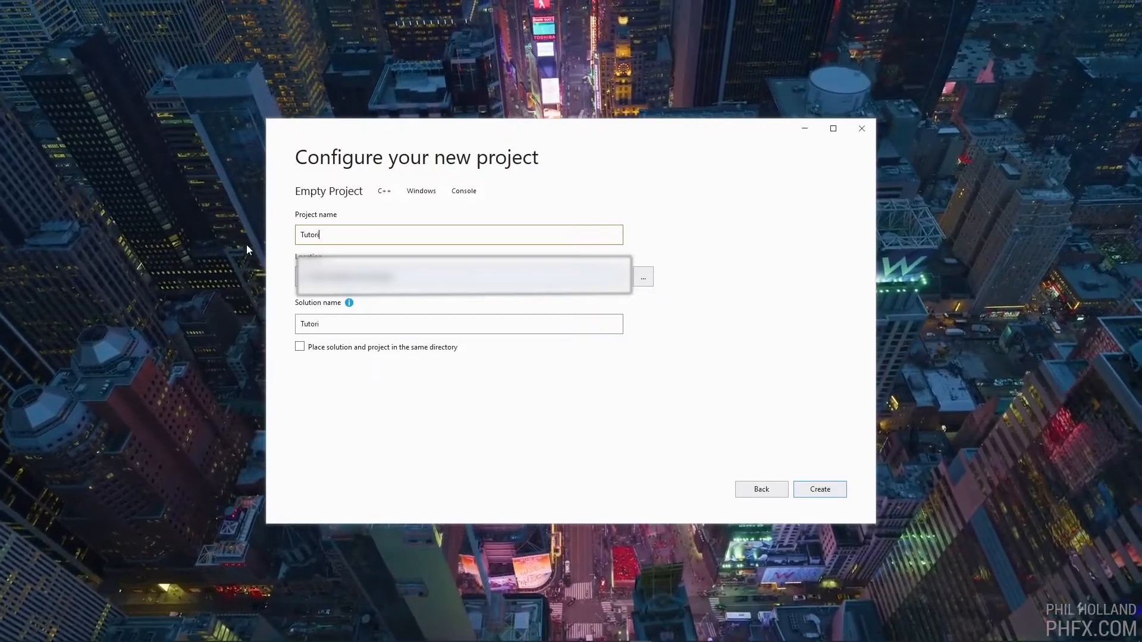
pyautogui.write('al_Project')
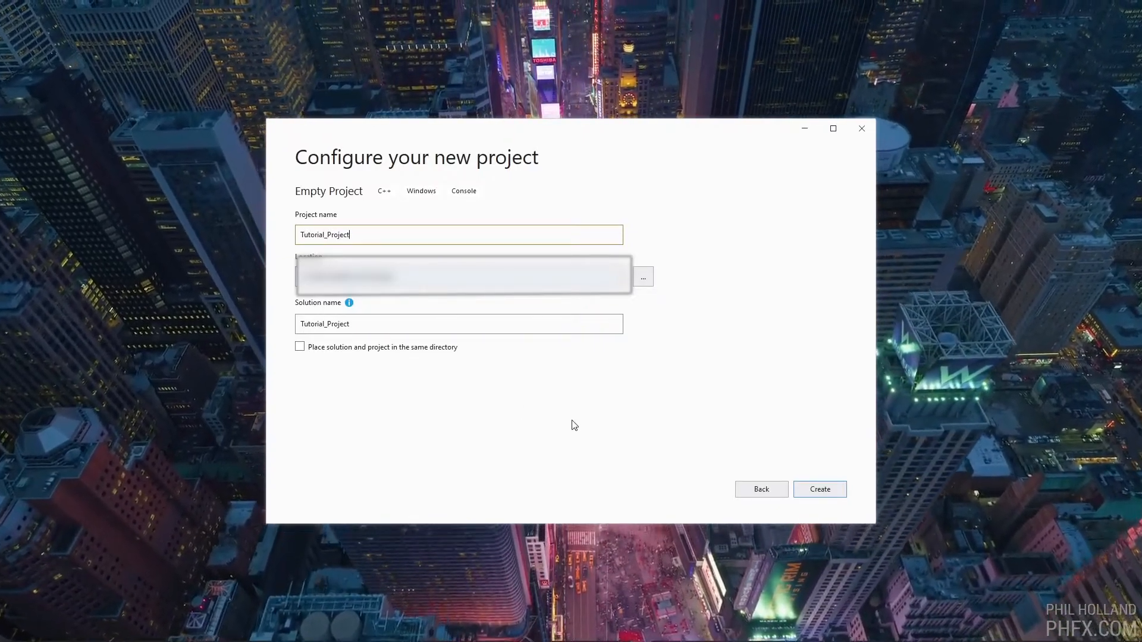
pyautogui.click(300, 346)
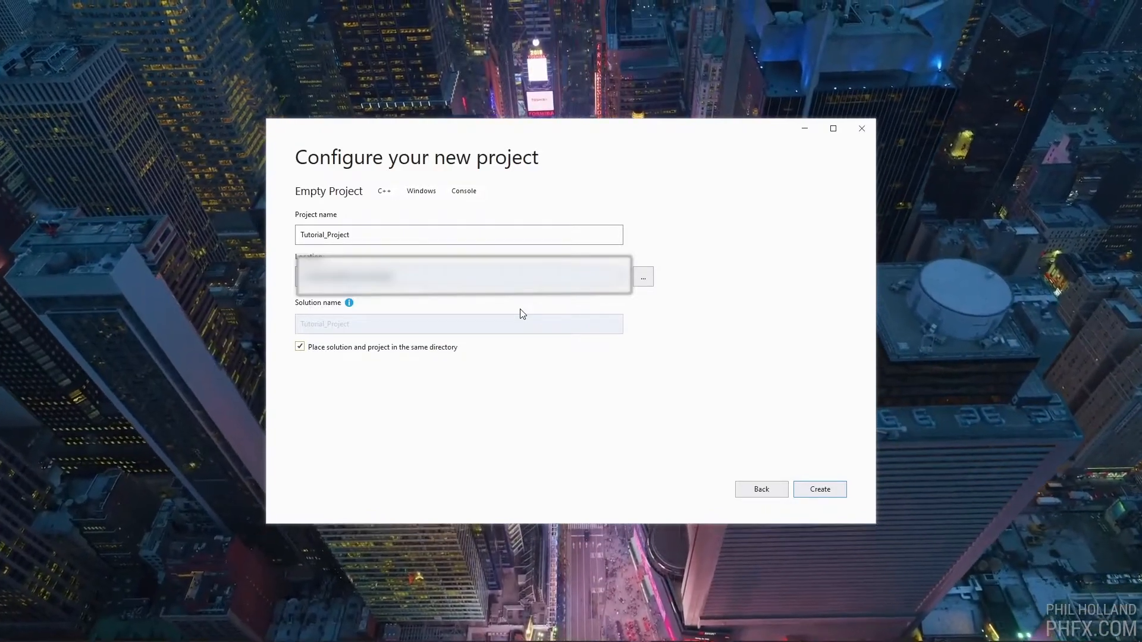
pyautogui.click(797, 484)
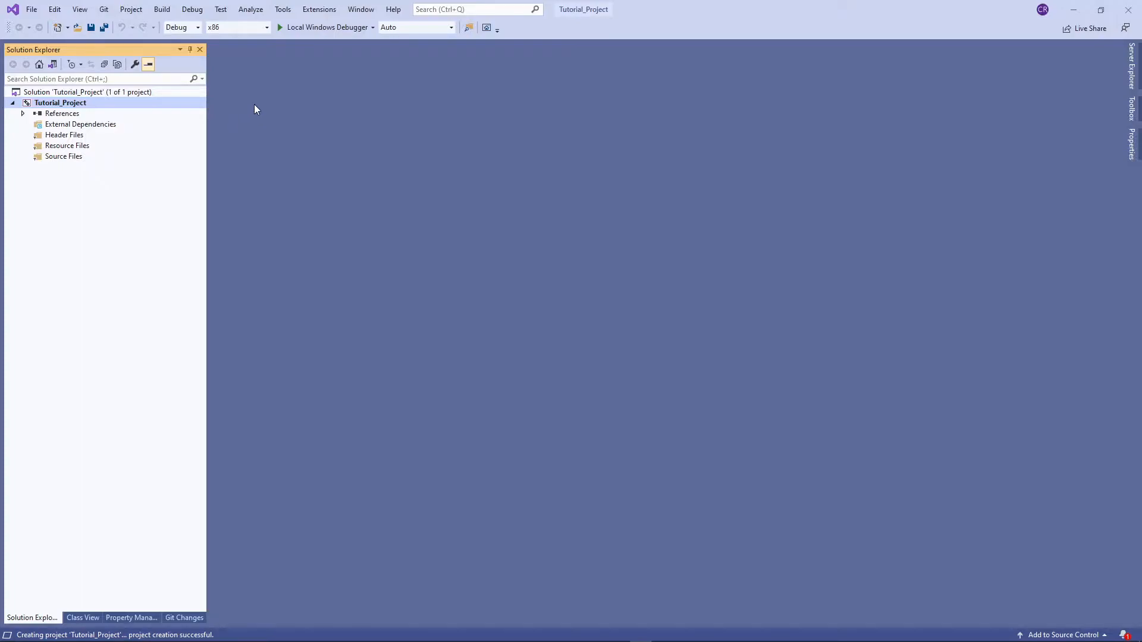
# Open the extension manager and search the online extensions for "Productivity Tools"
pyautogui.click(31, 11)
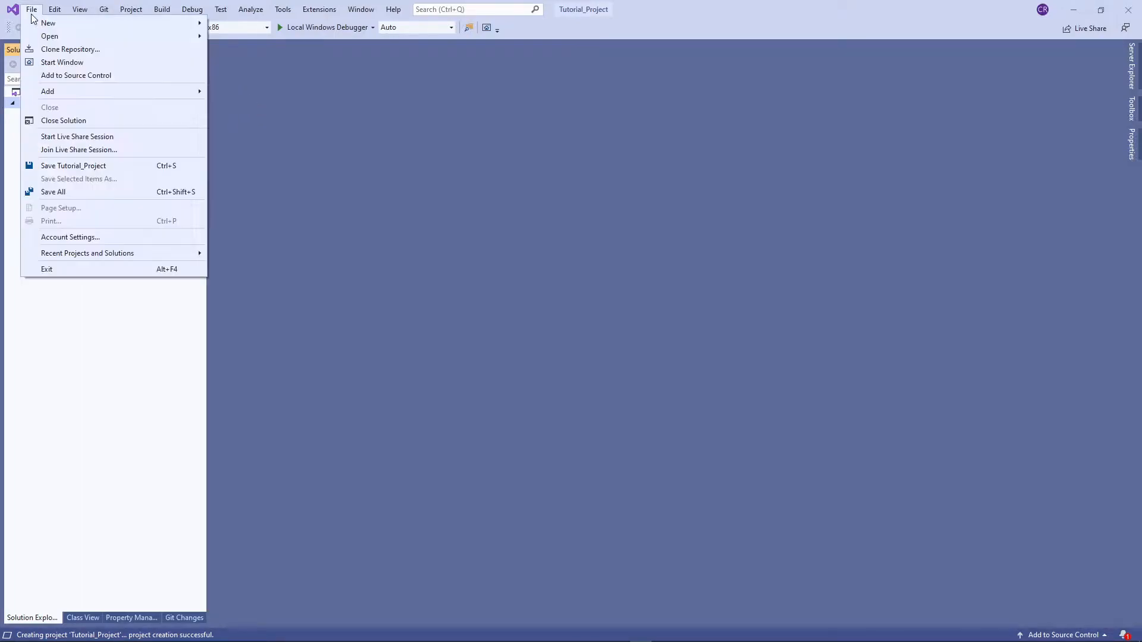
pyautogui.click(31, 11)
pyautogui.click(281, 10)
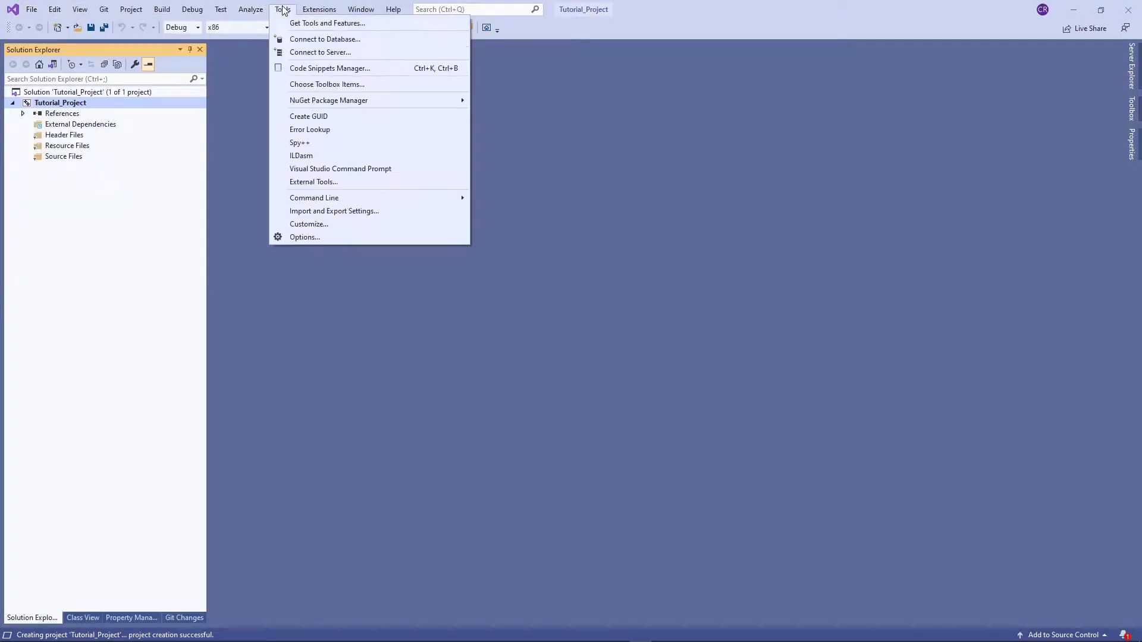
pyautogui.click(317, 9)
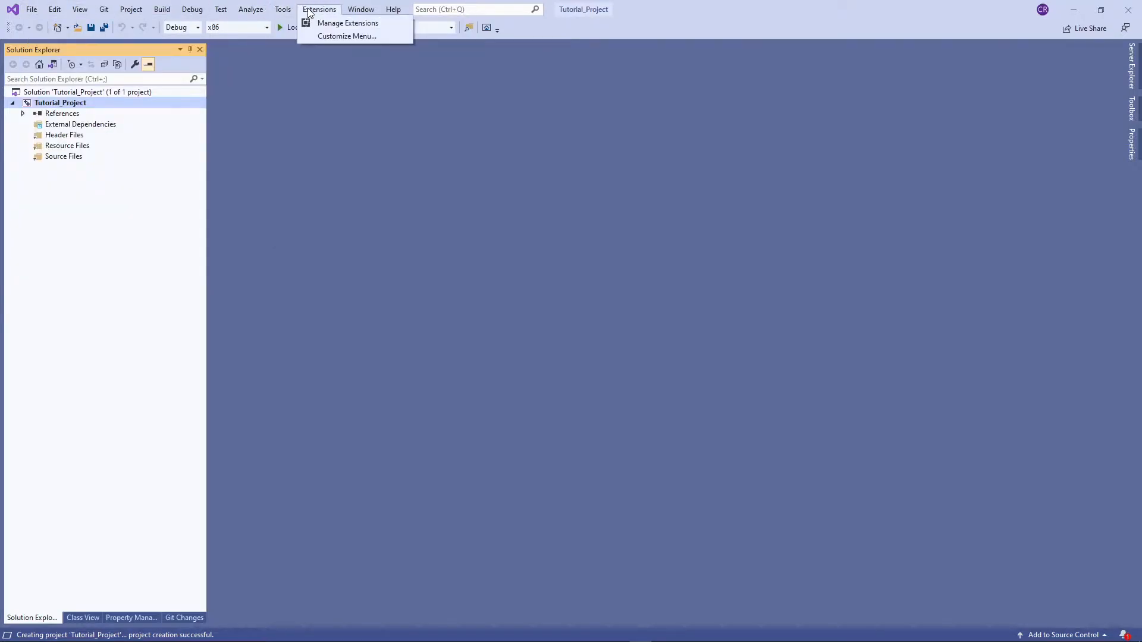
pyautogui.click(345, 24)
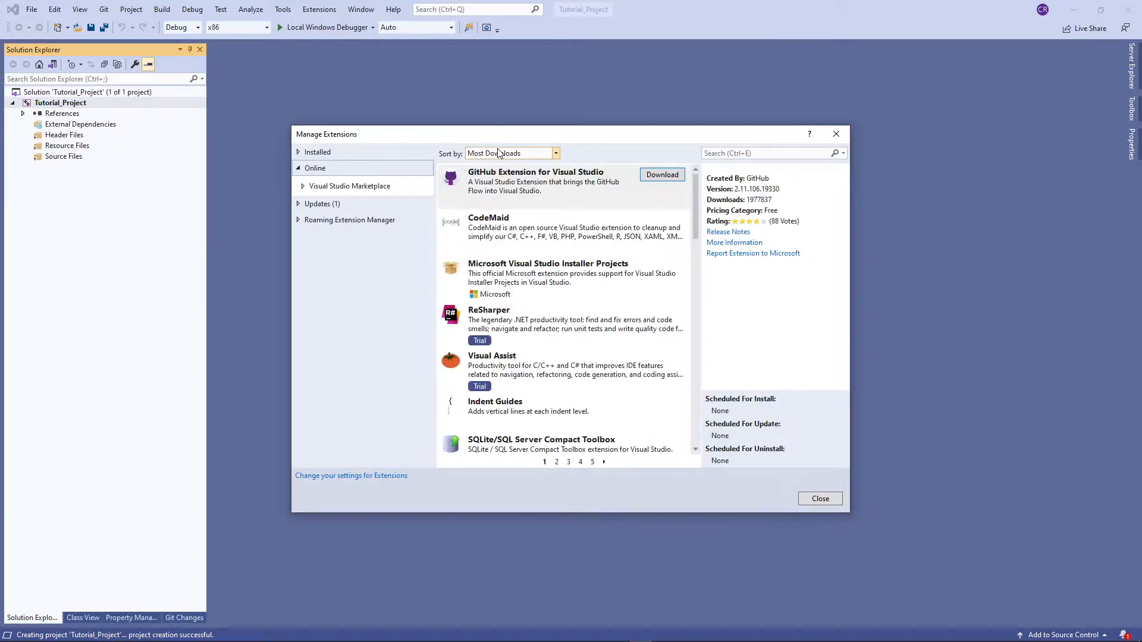
pyautogui.click(711, 153)
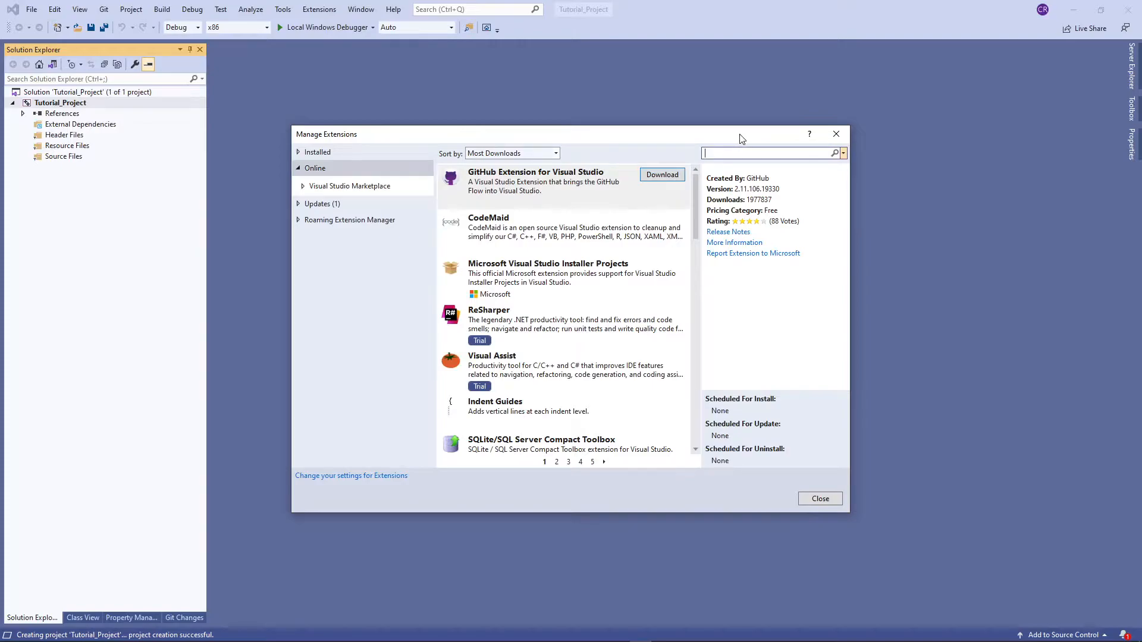
pyautogui.write('Productivity Tools')
pyautogui.press('Return')
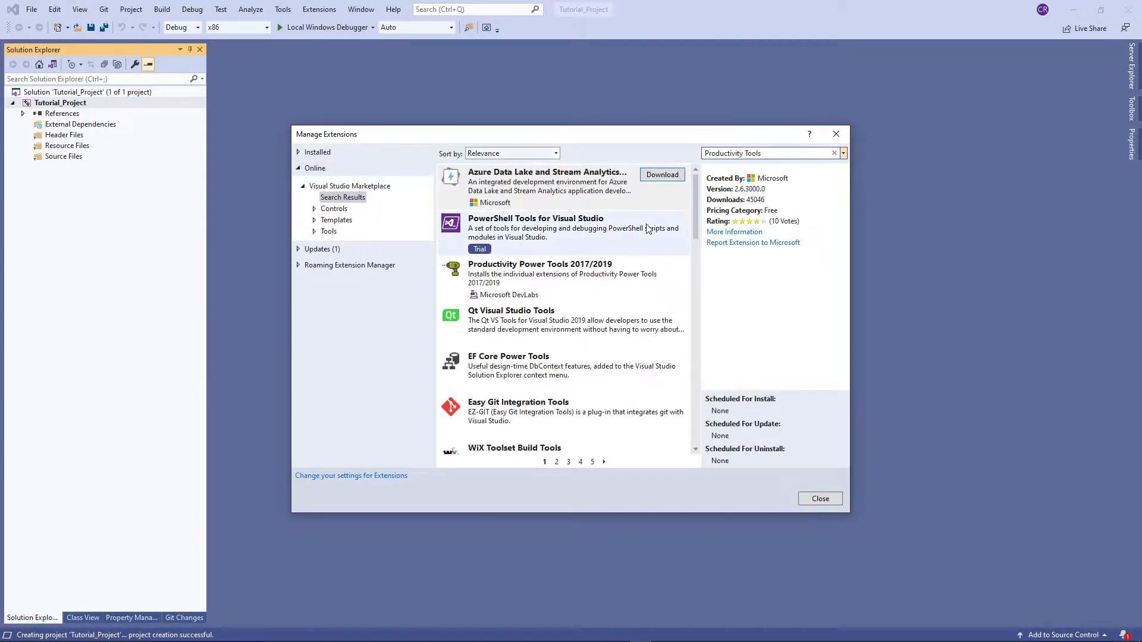
# Download the Productivity Power Tools 2017/2019 extension and close the extension manager
pyautogui.click(614, 282)
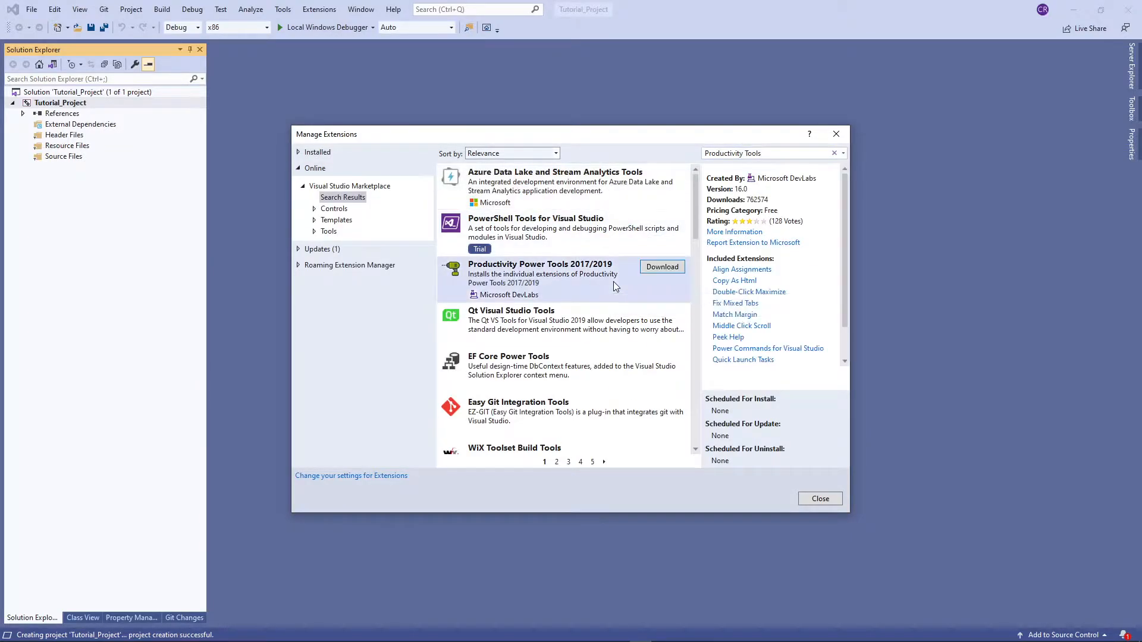
pyautogui.click(660, 267)
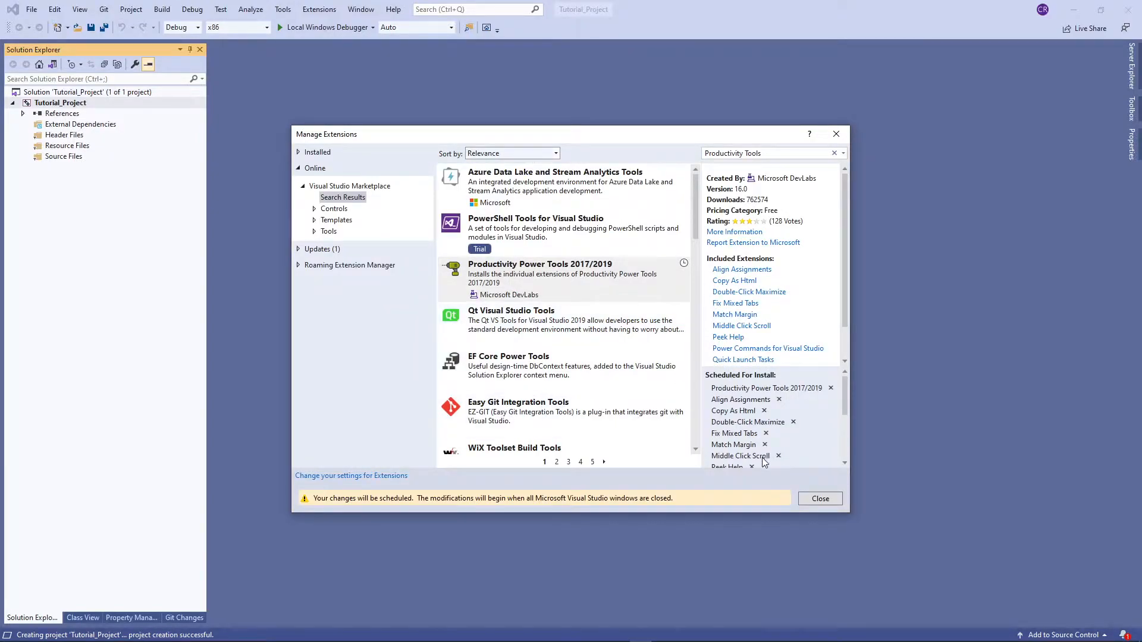
pyautogui.click(821, 498)
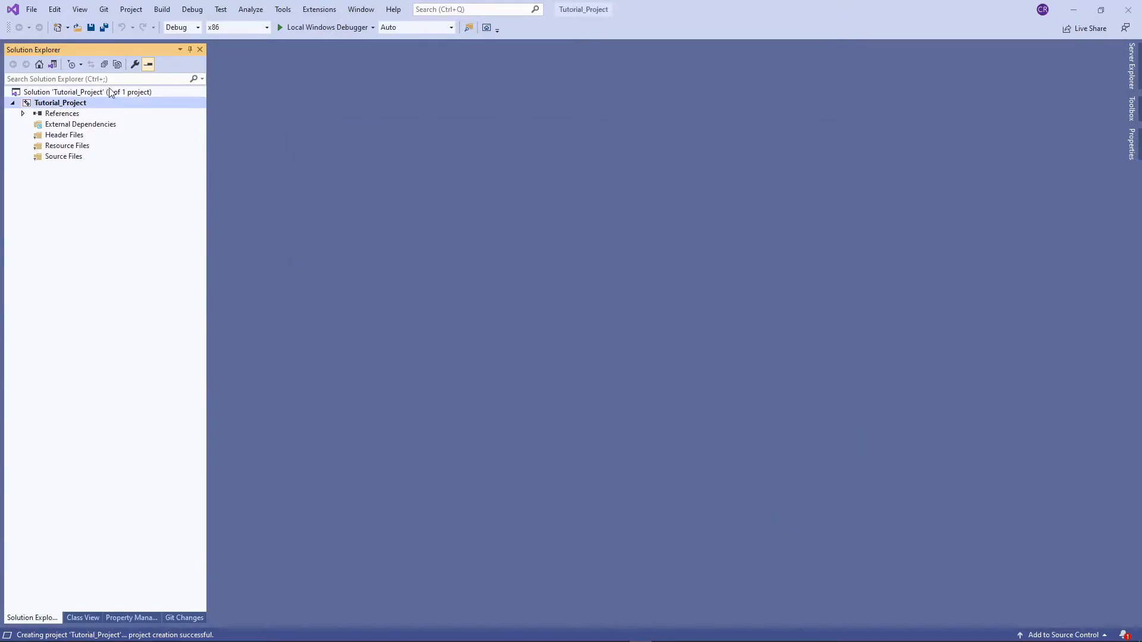
# Open the IDE options and set the color theme to Dark
pyautogui.click(32, 9)
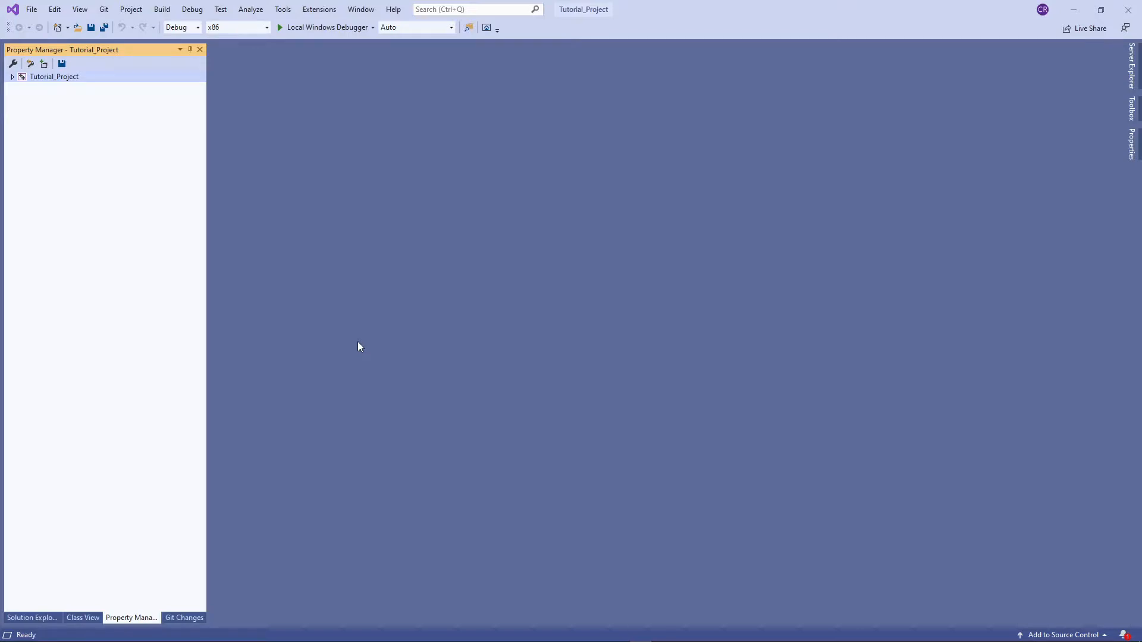
pyautogui.click(283, 9)
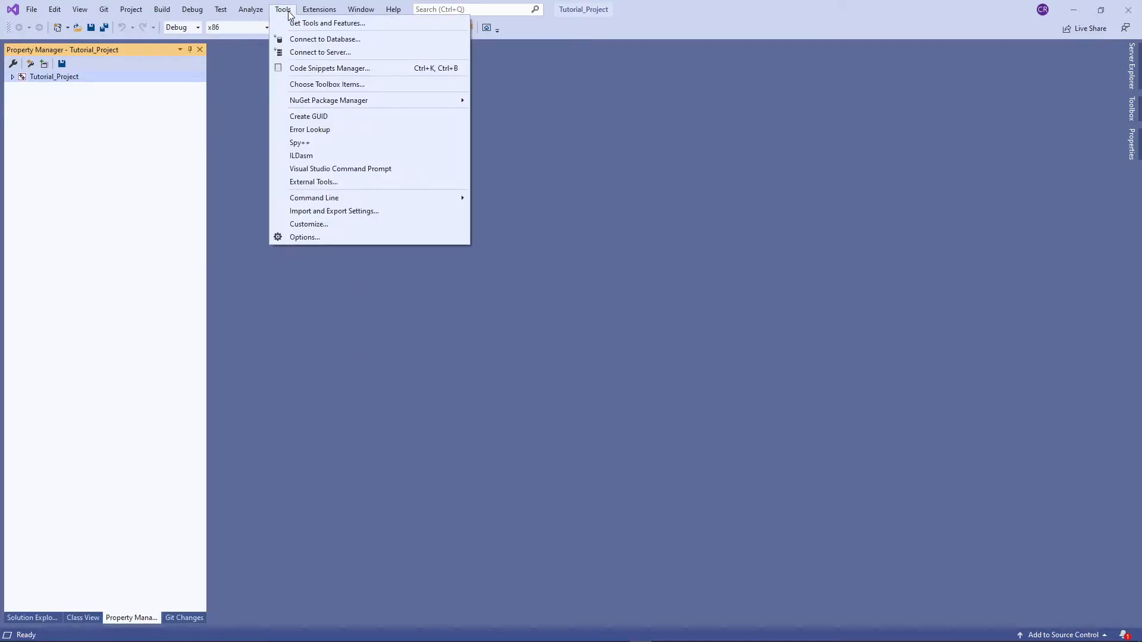
pyautogui.click(343, 238)
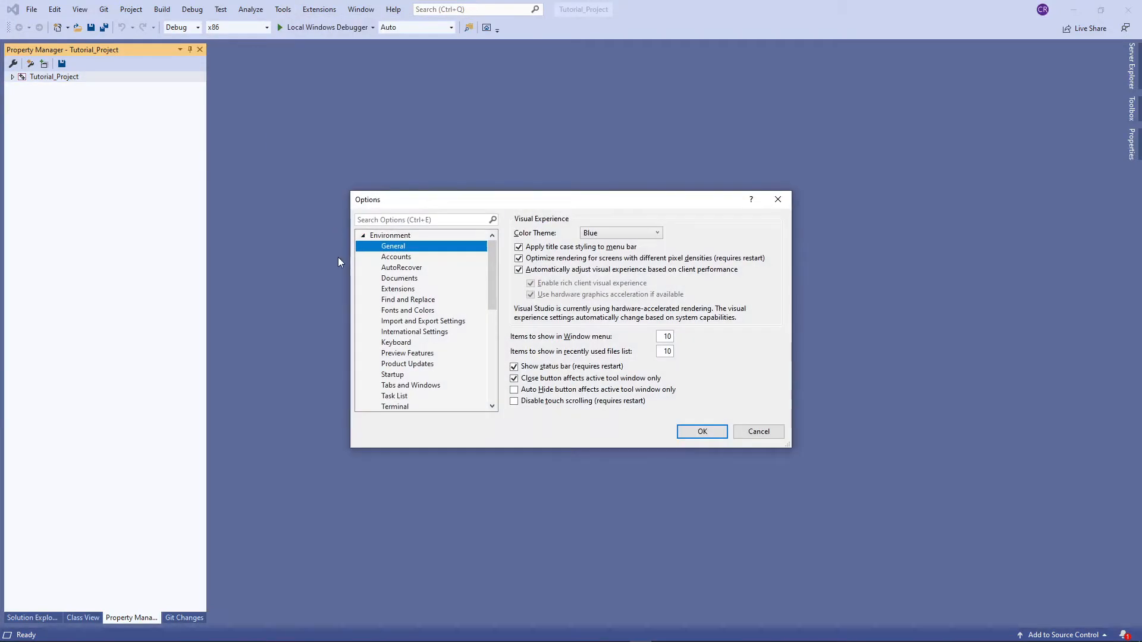
pyautogui.click(614, 233)
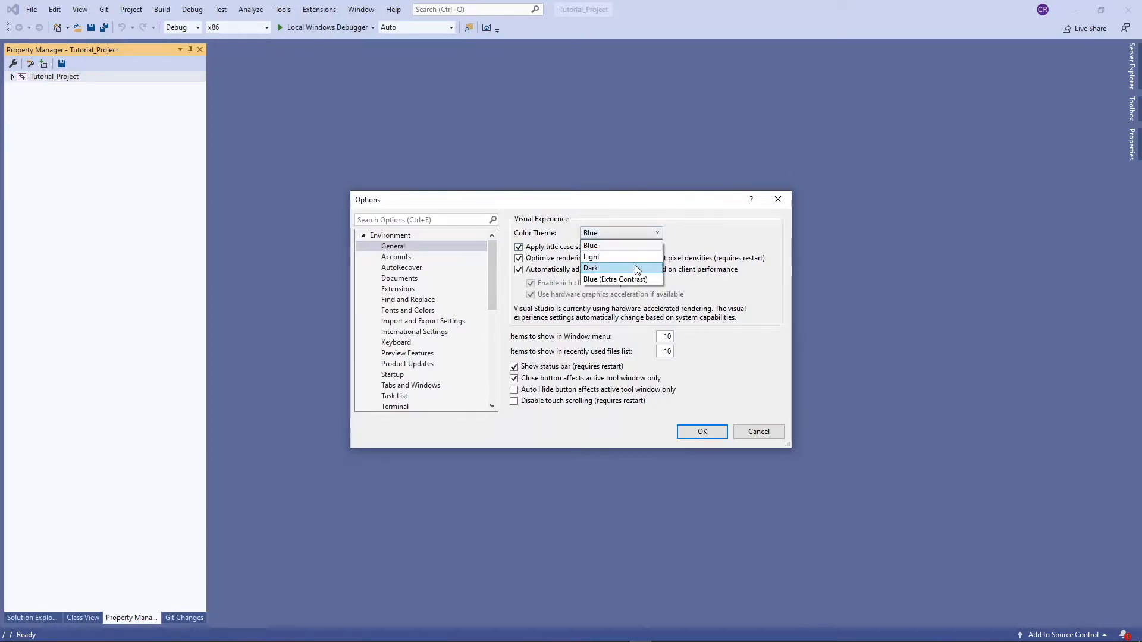
pyautogui.click(613, 268)
pyautogui.click(703, 431)
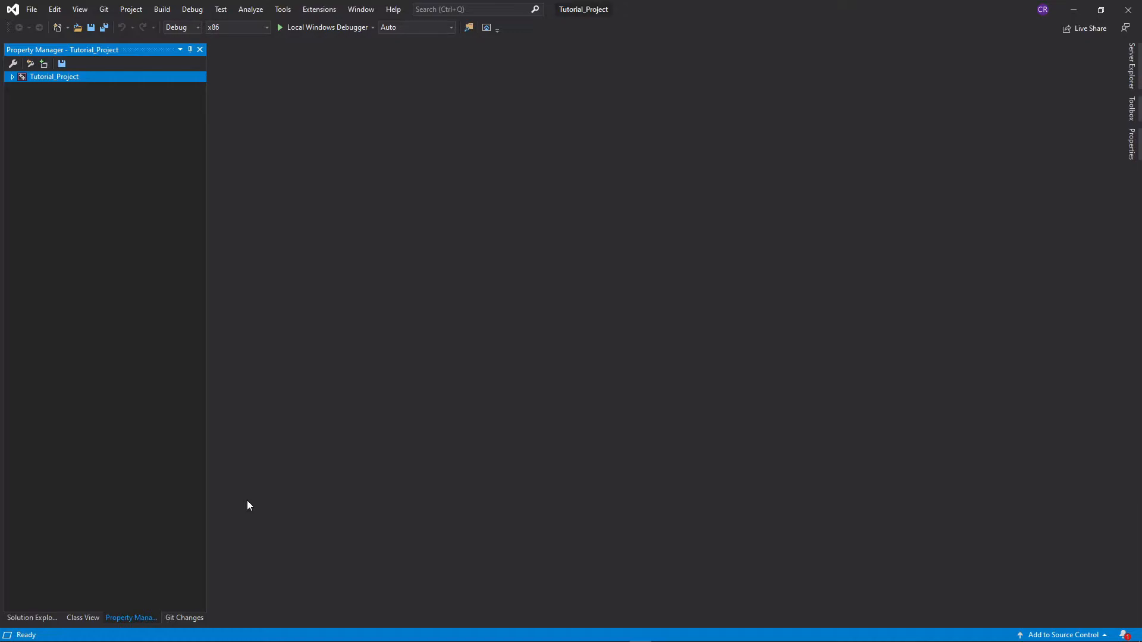
# Dock the Solution Explorer and Property Manager window group along the IDE's right side and bring up Solution Explorer
pyautogui.moveTo(208, 239); pyautogui.dragTo(205, 239)
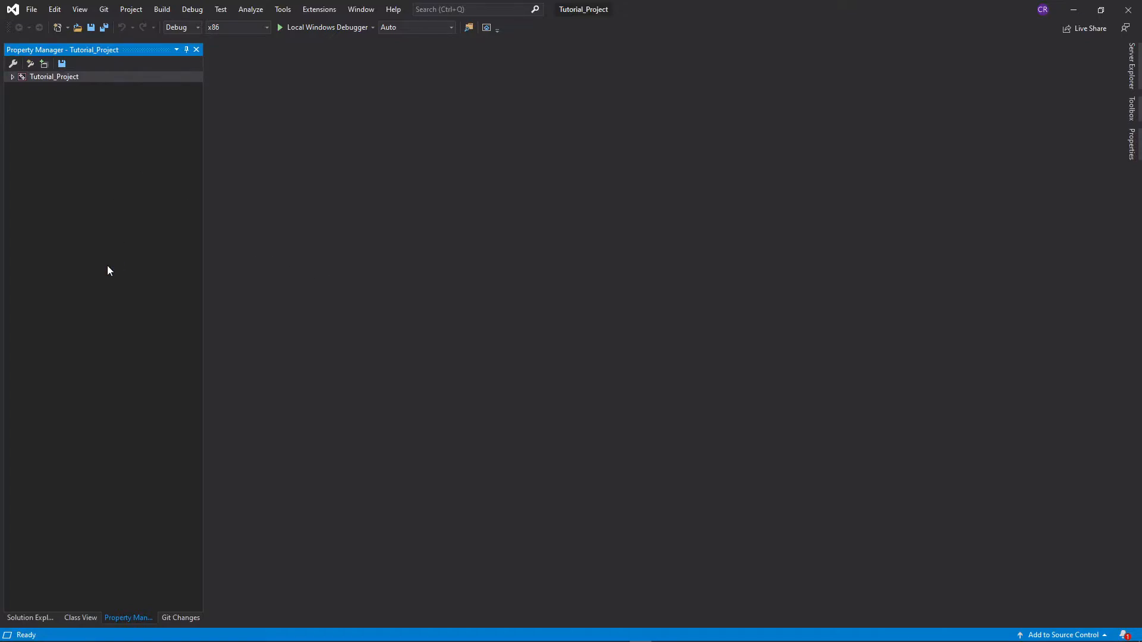
pyautogui.moveTo(135, 53); pyautogui.dragTo(1112, 333)
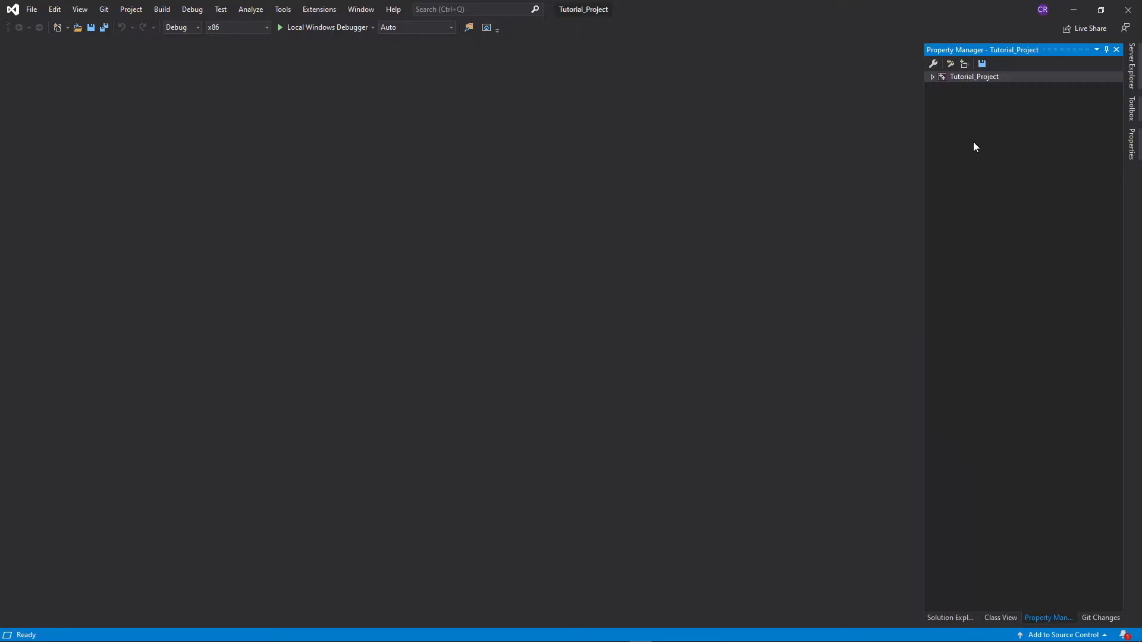
pyautogui.click(933, 77)
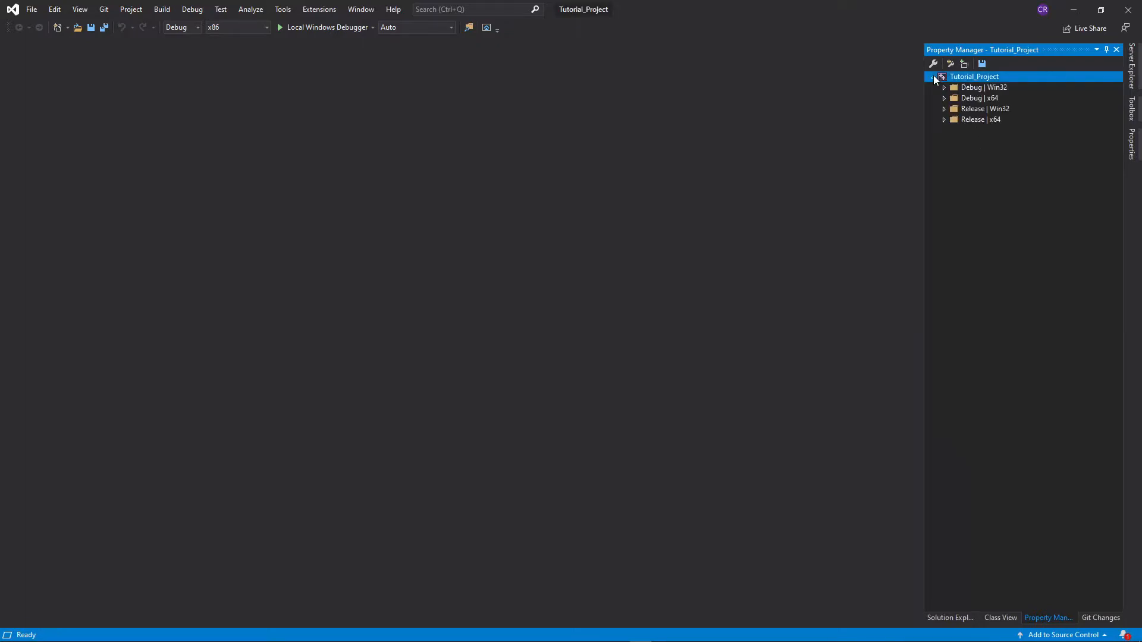
pyautogui.click(934, 77)
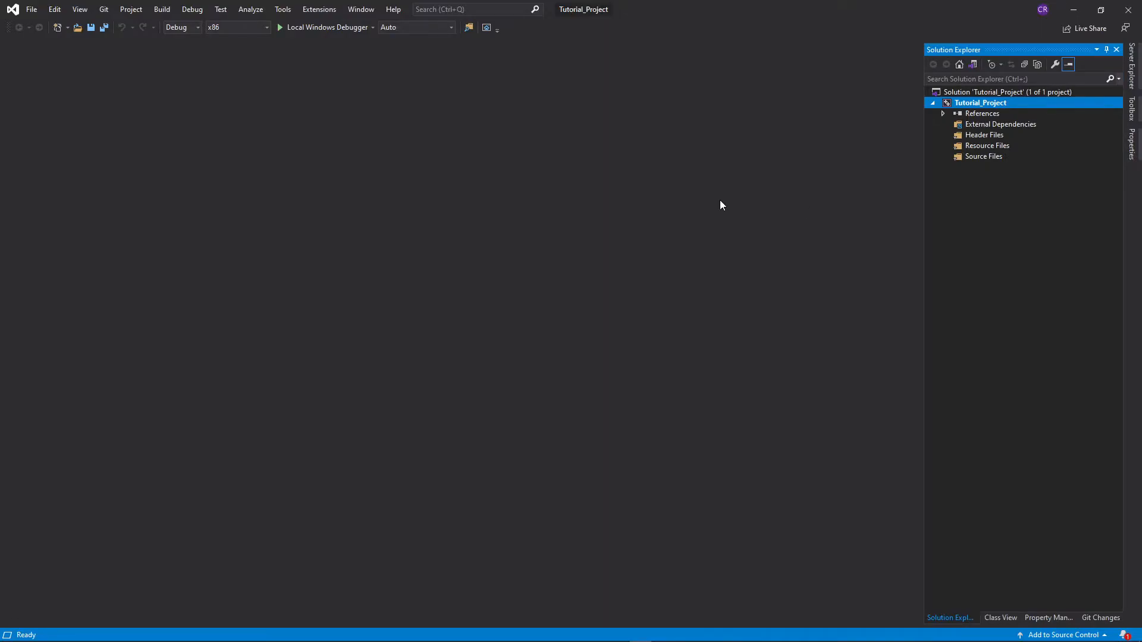
pyautogui.click(88, 10)
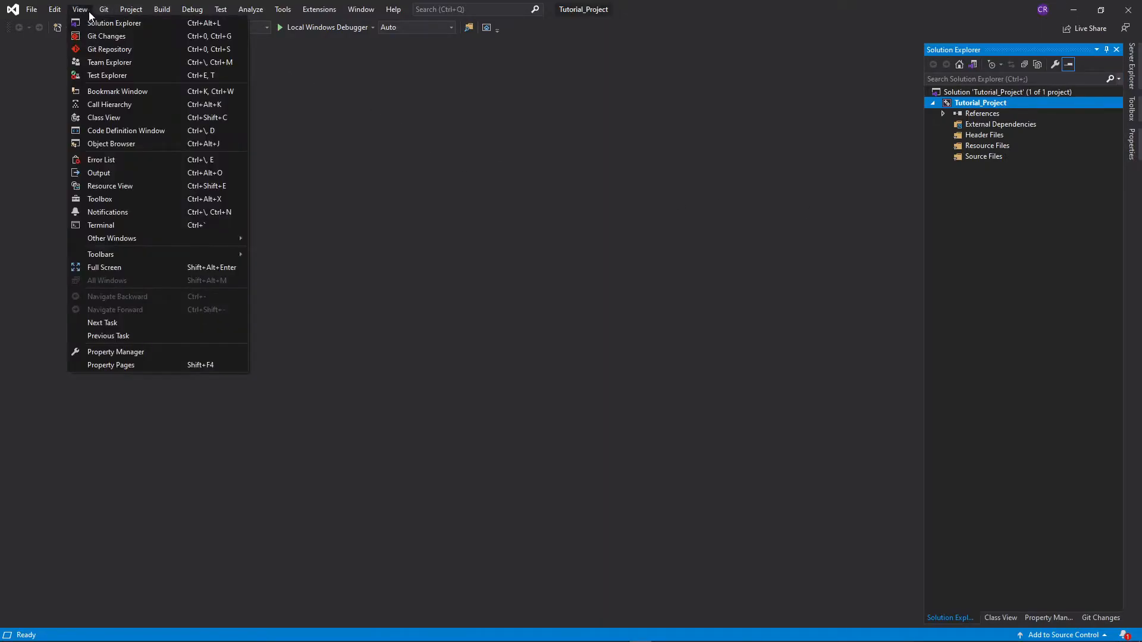
pyautogui.click(91, 25)
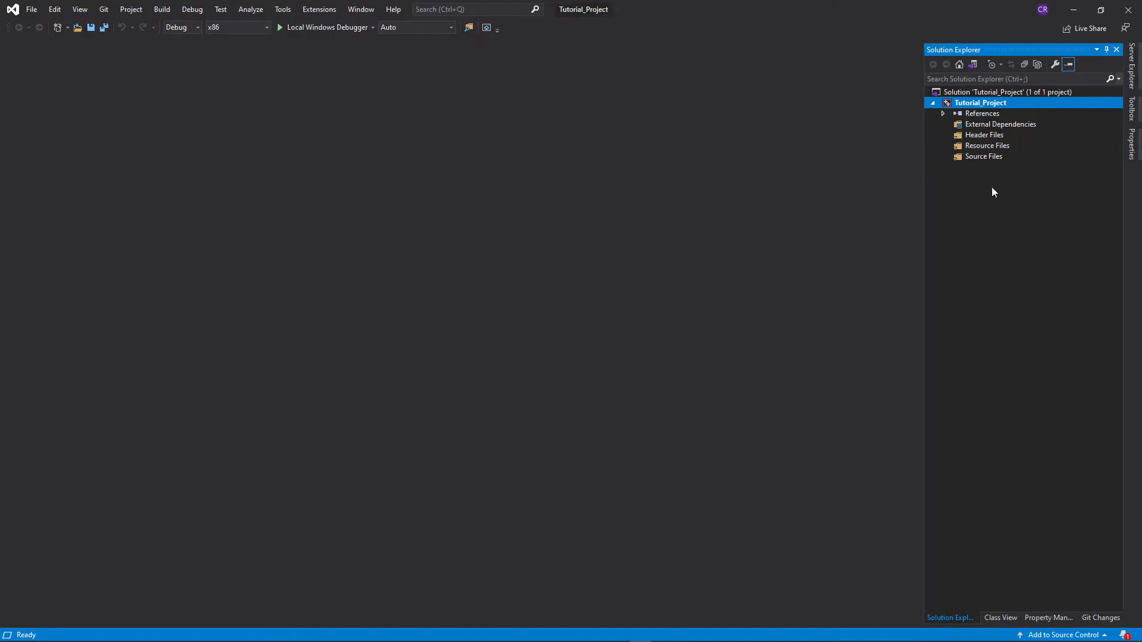
# Add a new C++ file named Test.cpp to the project's Source Files folder and open it
pyautogui.click(989, 156)
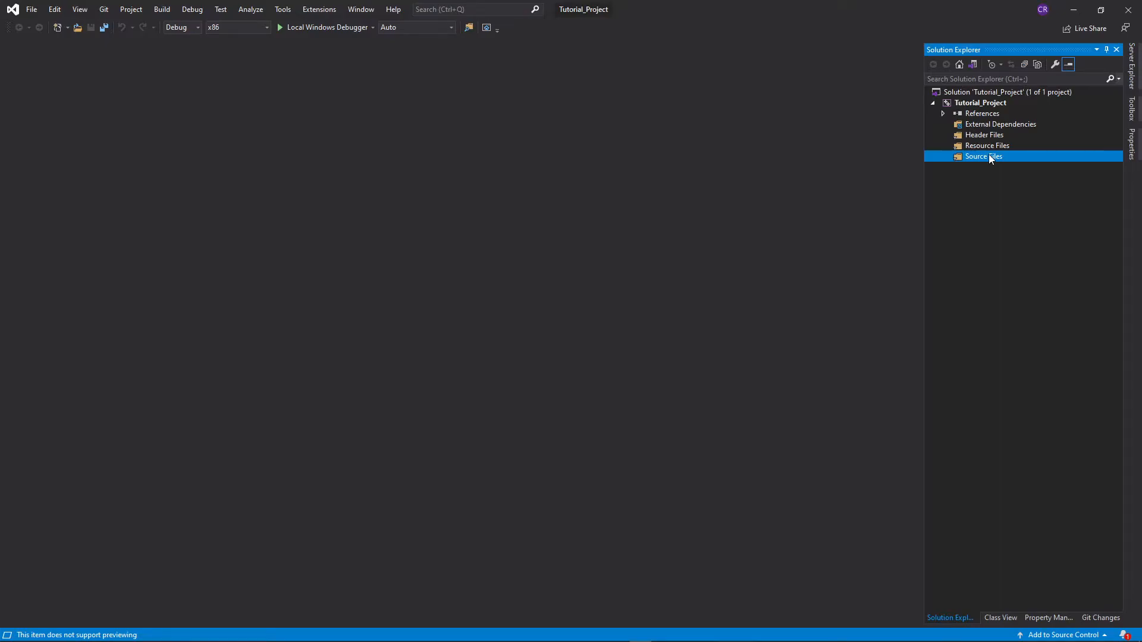
pyautogui.rightClick(989, 157)
pyautogui.moveTo(992, 156)
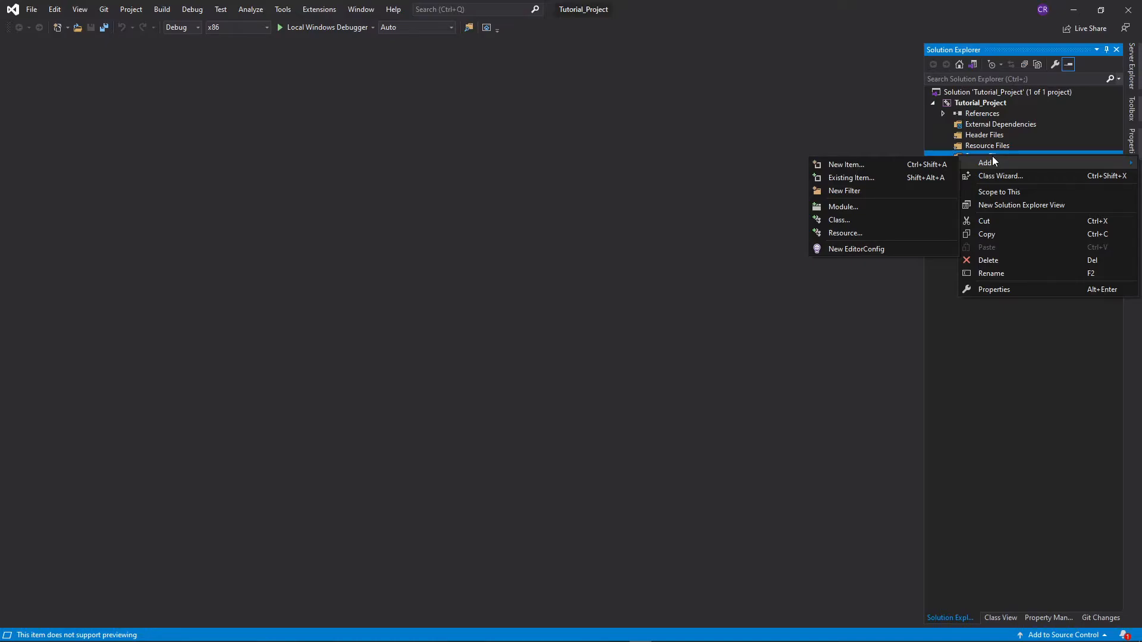
pyautogui.click(925, 165)
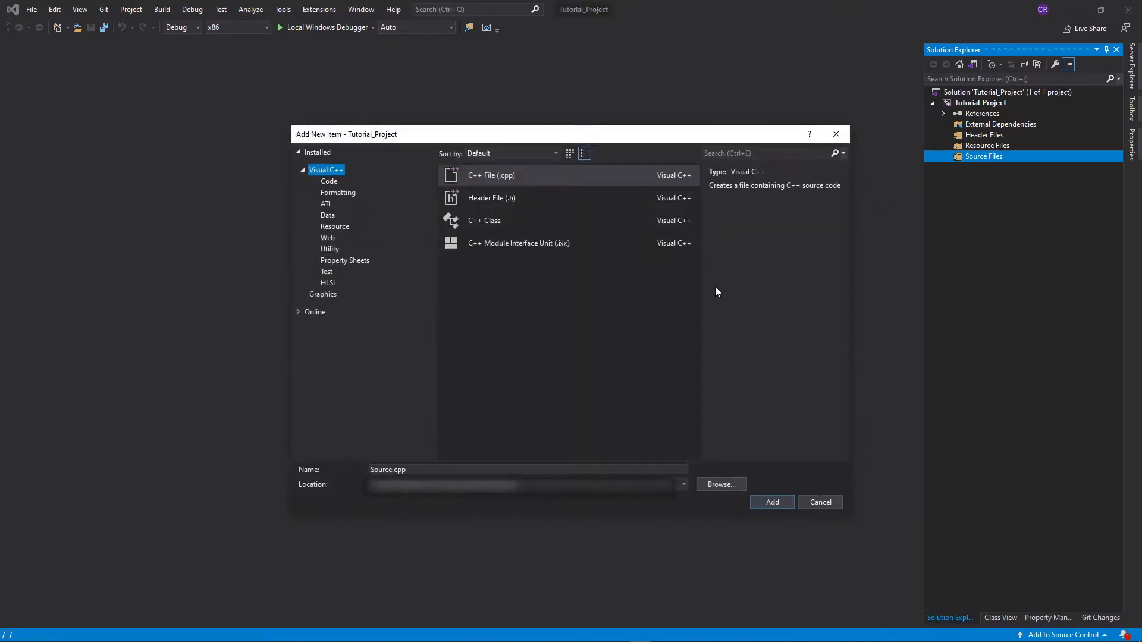
pyautogui.doubleClick(390, 469)
pyautogui.write('Test')
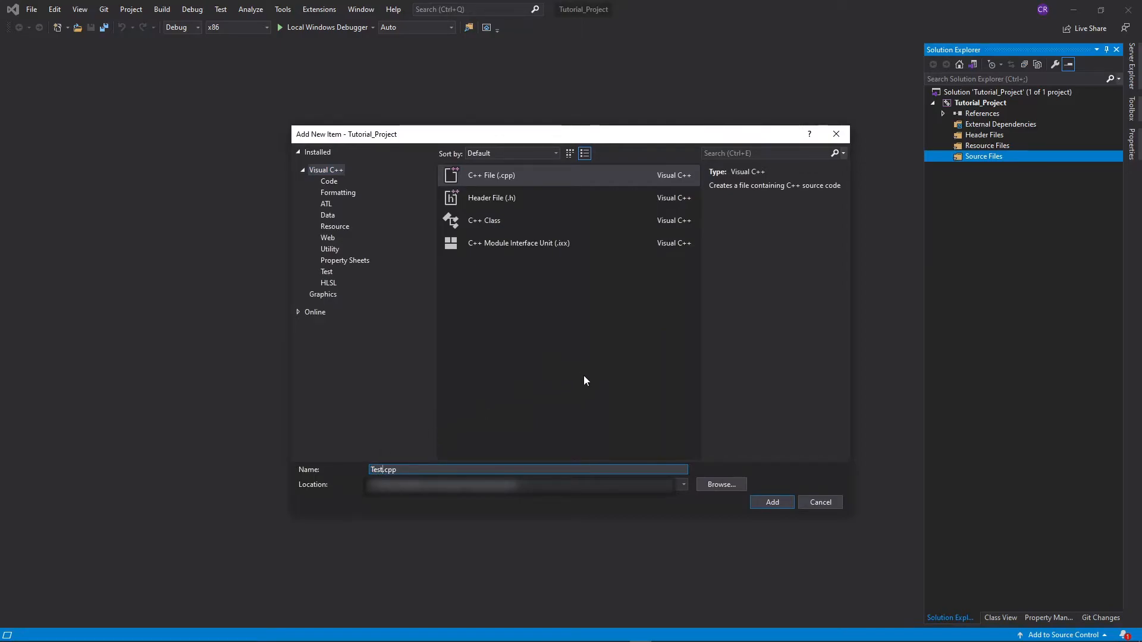
pyautogui.click(771, 500)
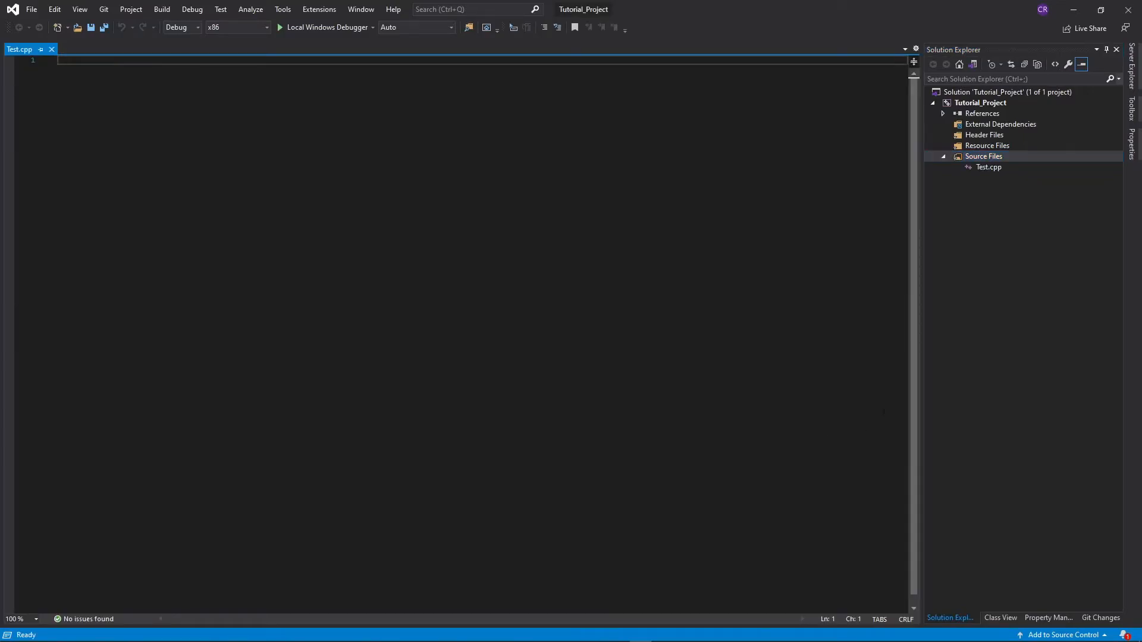
pyautogui.click(985, 169)
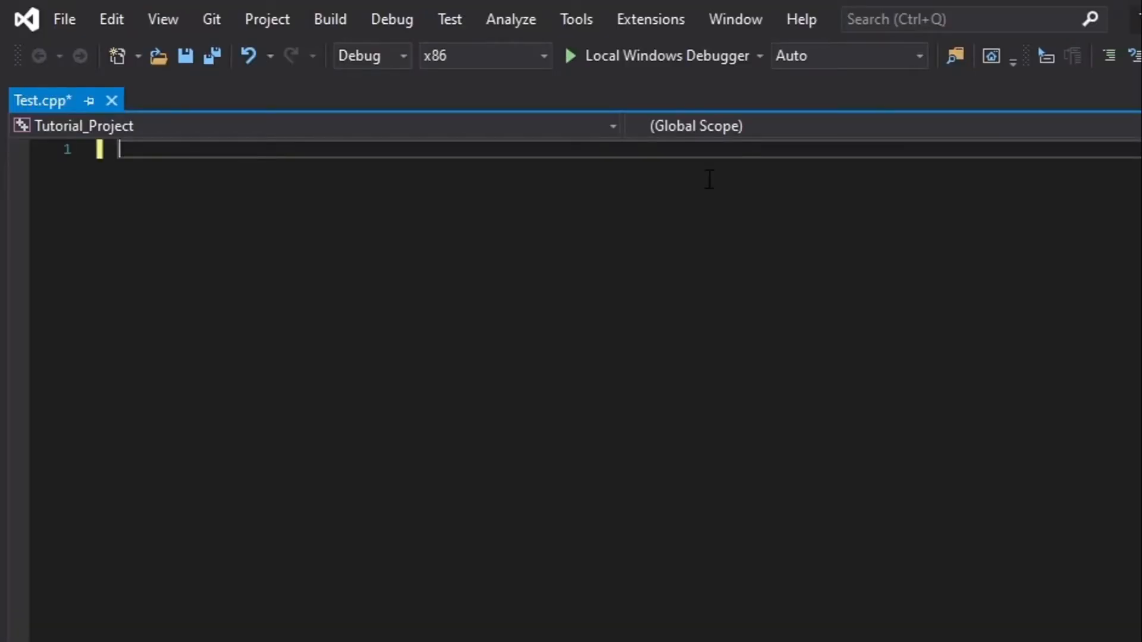
# Write #include <iostream> on the first line of Test.cpp and start a new line
pyautogui.write('#in')
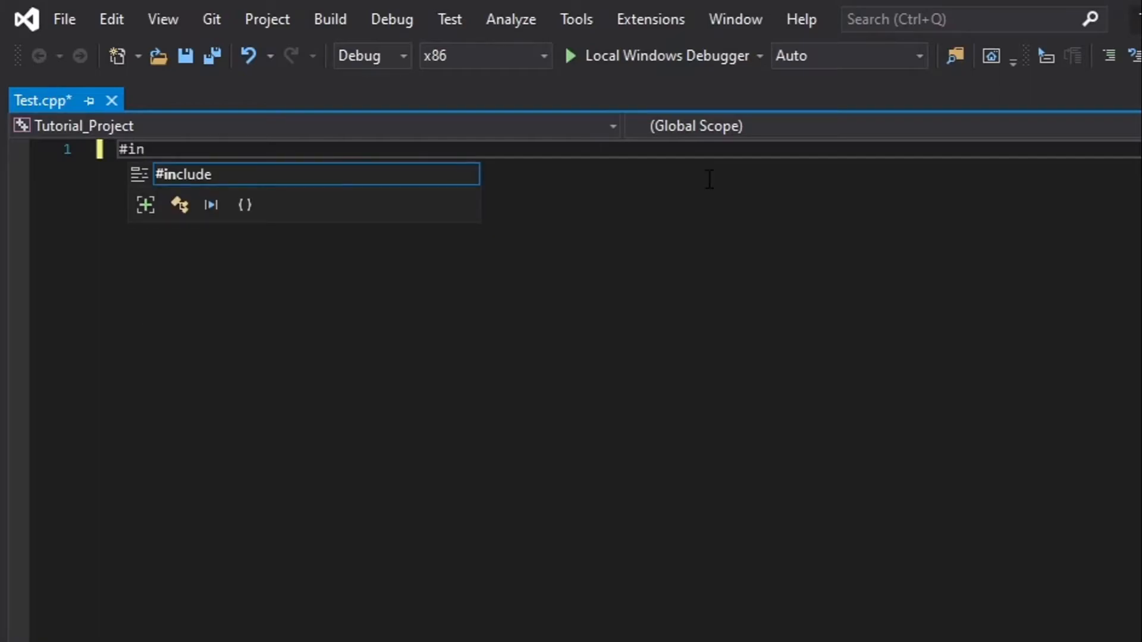
pyautogui.write('clude <')
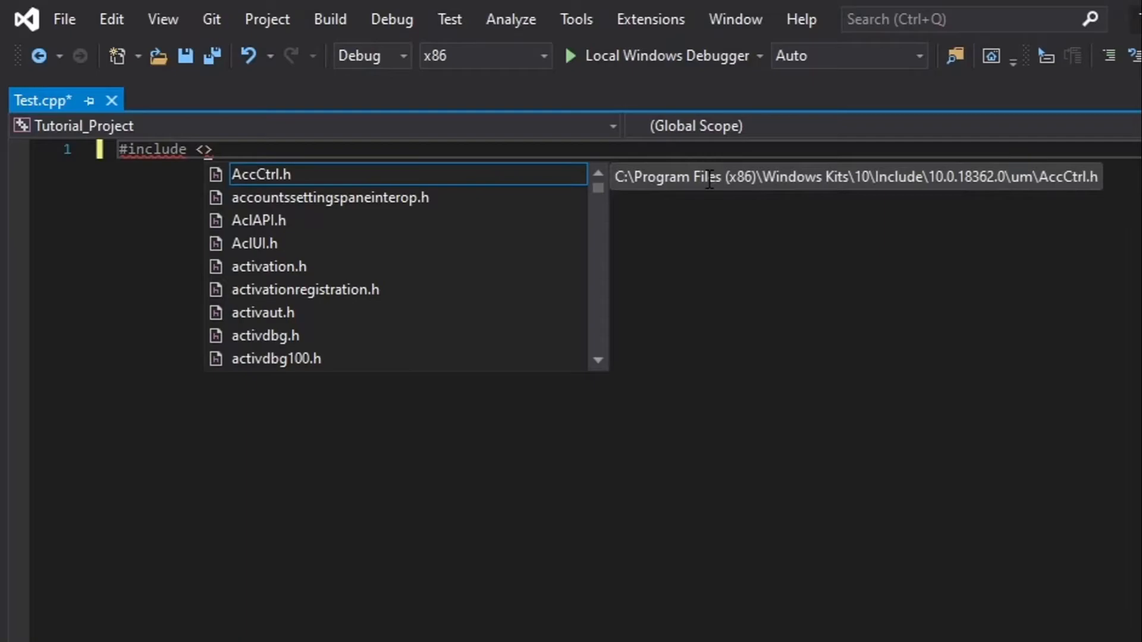
pyautogui.write('iost')
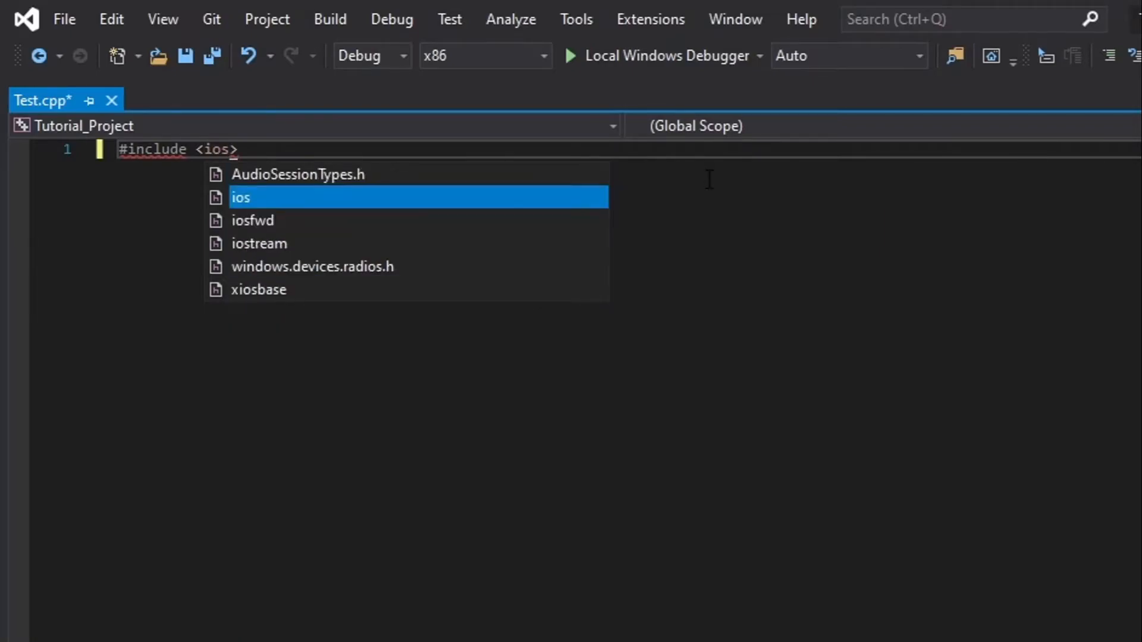
pyautogui.write('ring')
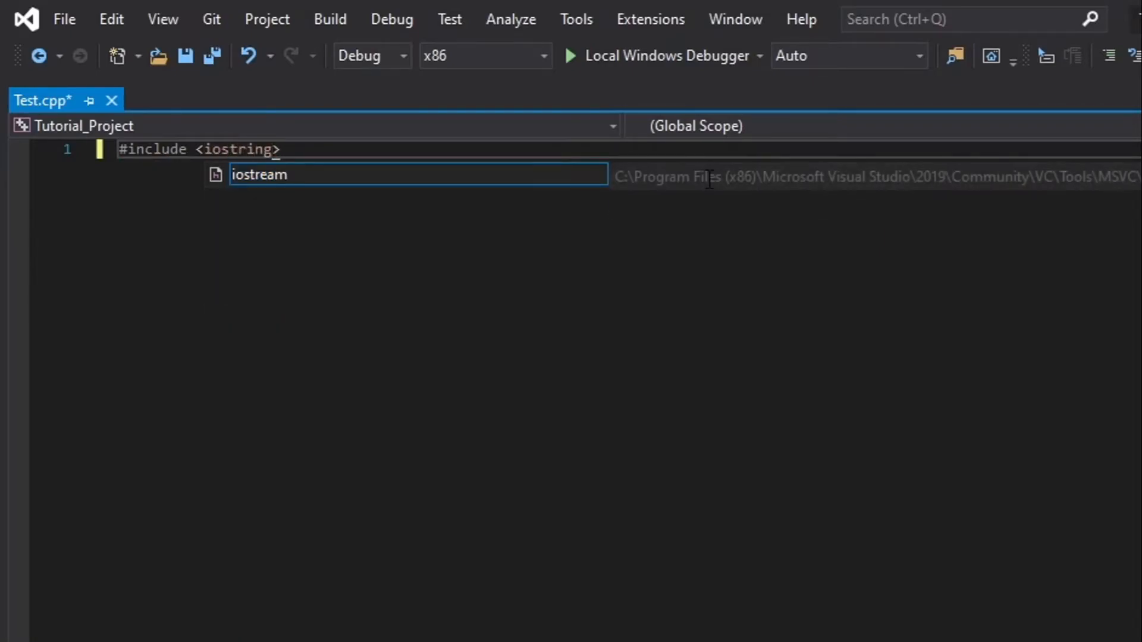
pyautogui.doubleClick(427, 169)
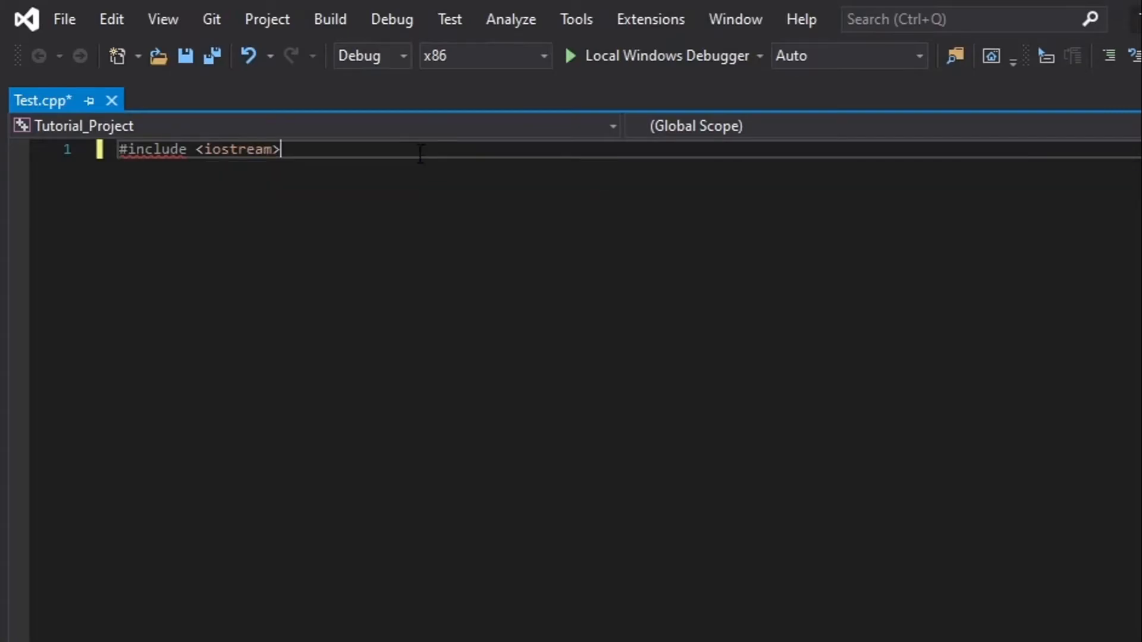
pyautogui.press('Return')
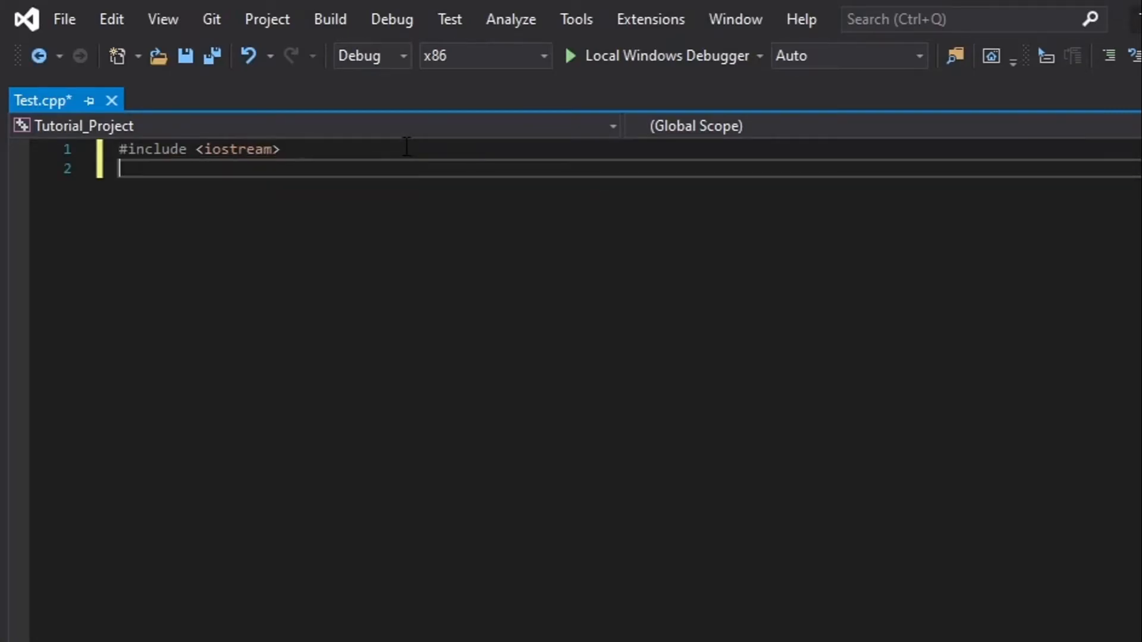
# Add the line using namespace std; below the include and leave a blank line after it
pyautogui.write('using namespa')
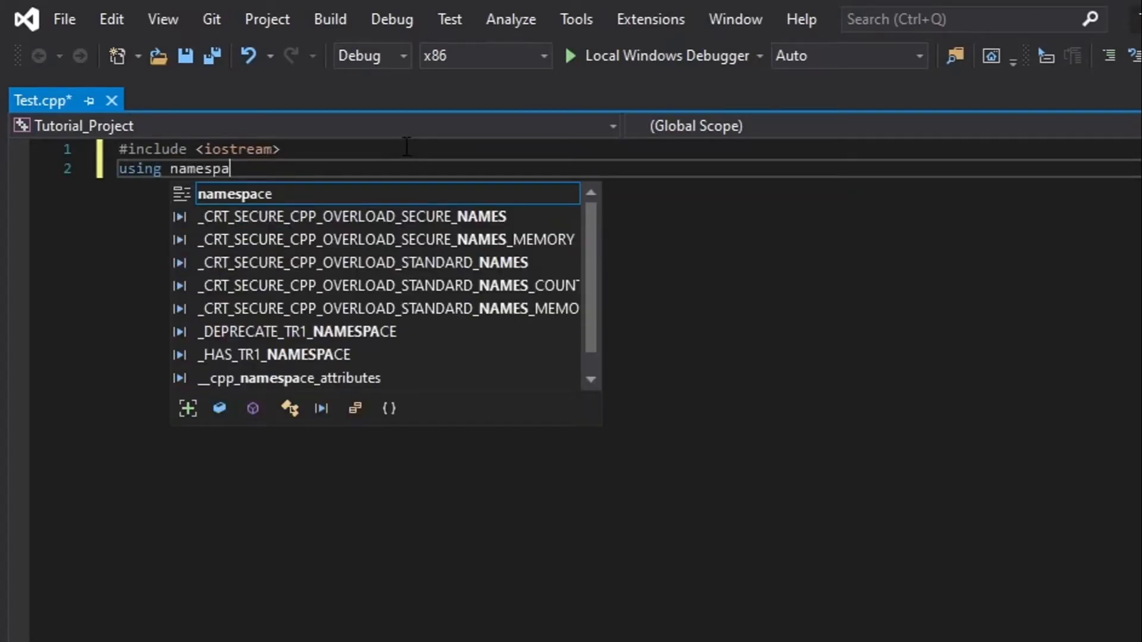
pyautogui.write('ce std;')
pyautogui.press('Return')
pyautogui.press('Return')
# Create an int main() function with opening and closing braces and an empty body line
pyautogui.write('int main()')
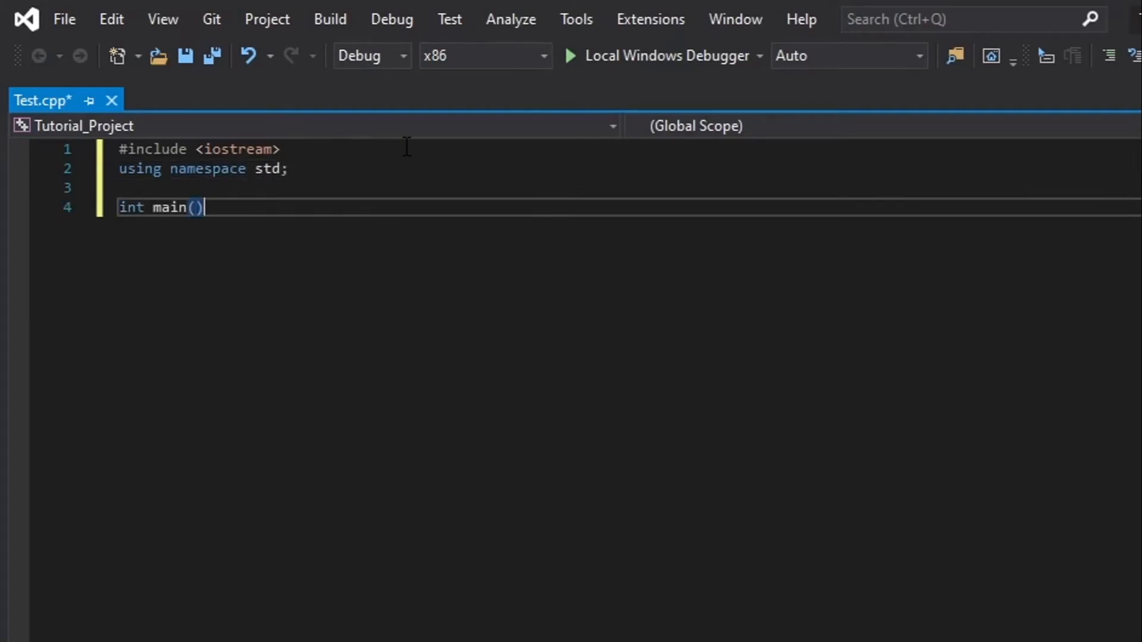
pyautogui.press('Return')
pyautogui.write('{')
pyautogui.press('Return')
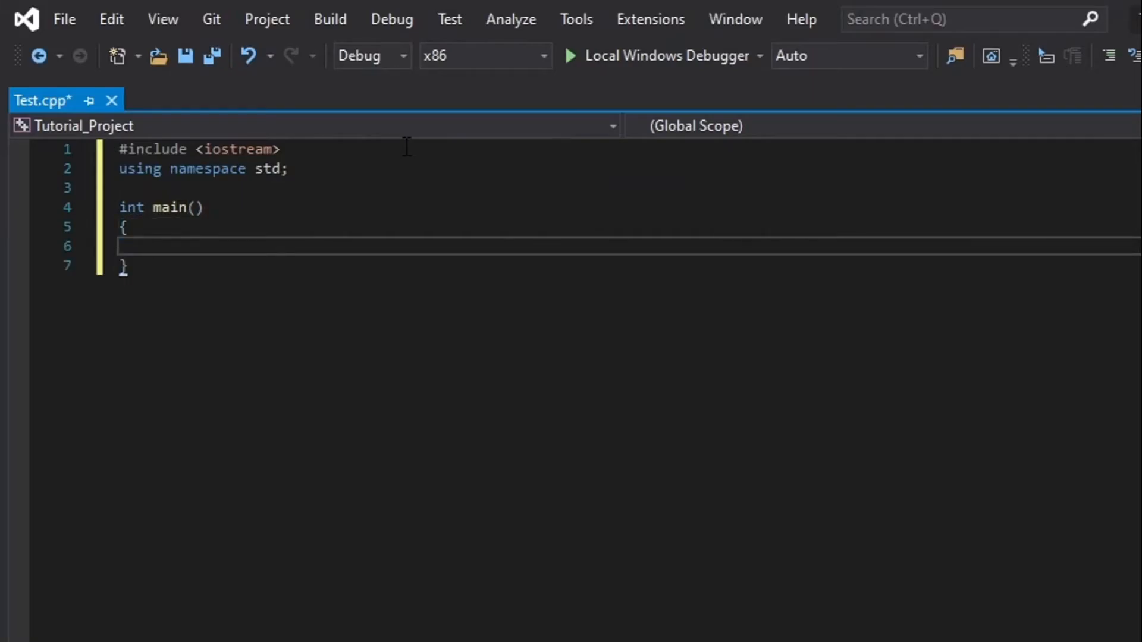
# Inside main, write the output statement cout << "This is a test" << endl << endl;
pyautogui.write('cout <<')
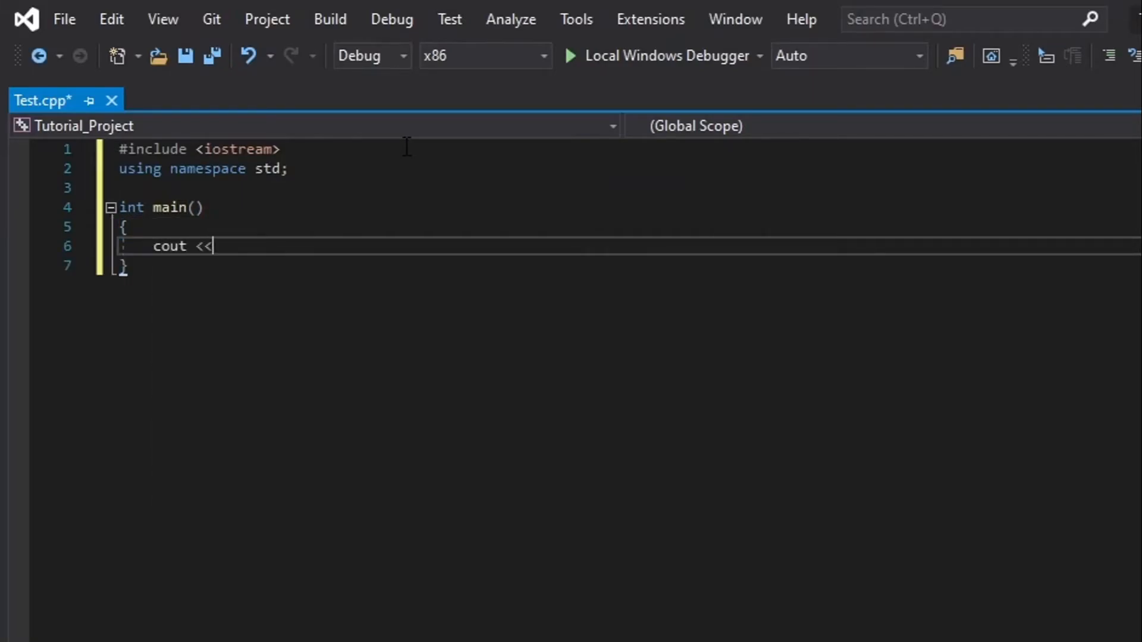
pyautogui.write(' "This is a test')
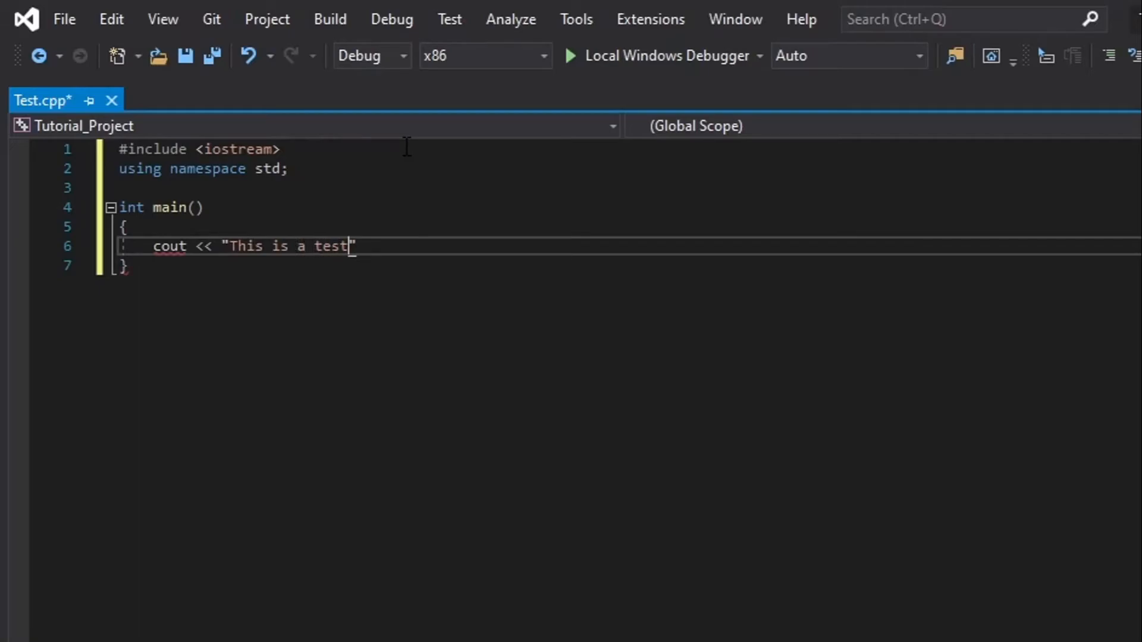
pyautogui.write('" << endl << enmd')
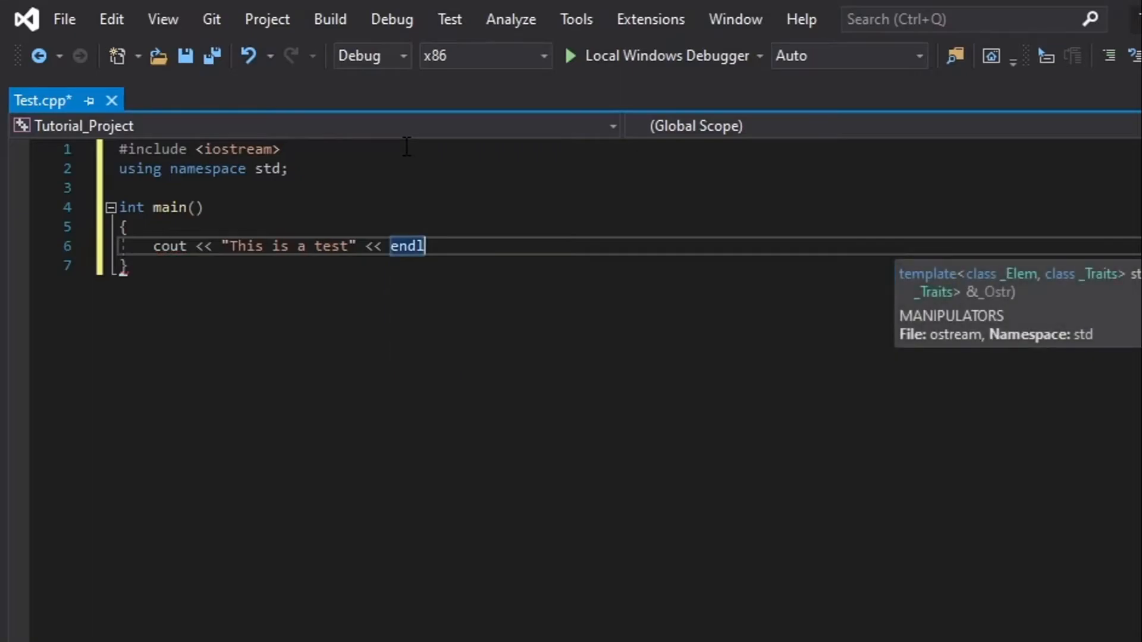
pyautogui.press('BackSpace')
pyautogui.press('BackSpace')
pyautogui.write('dl;')
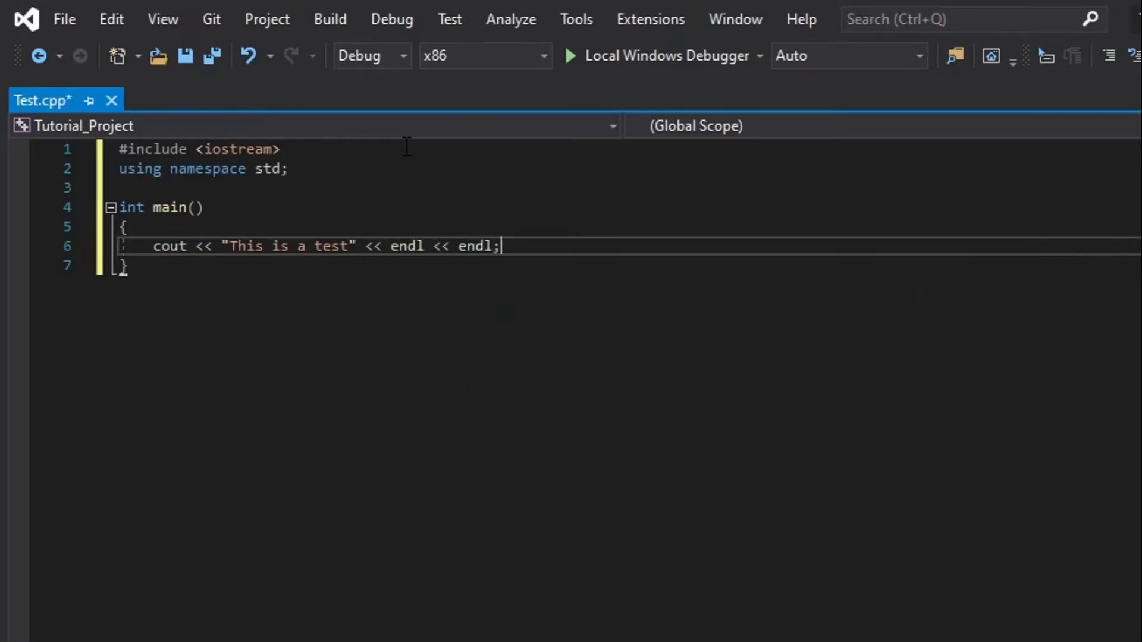
# Add return 0; after a blank line at the end of main and run the program without debugging
pyautogui.press('Return')
pyautogui.write('retrurn')
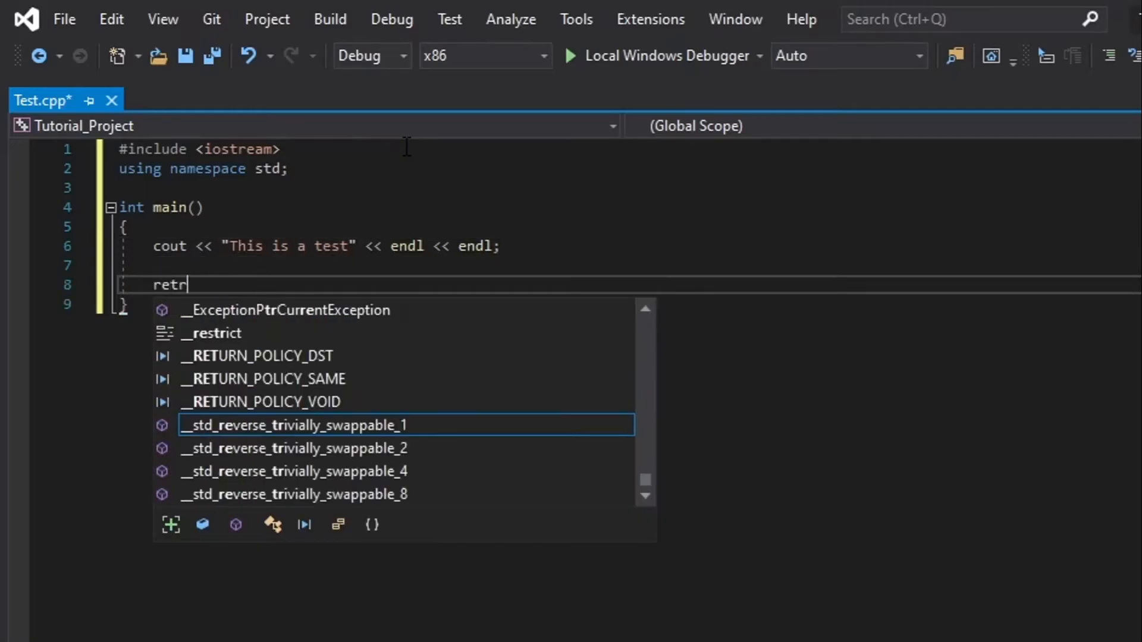
pyautogui.press('BackSpace')
pyautogui.press('BackSpace')
pyautogui.press('BackSpace')
pyautogui.press('BackSpace')
pyautogui.write('urn 0;')
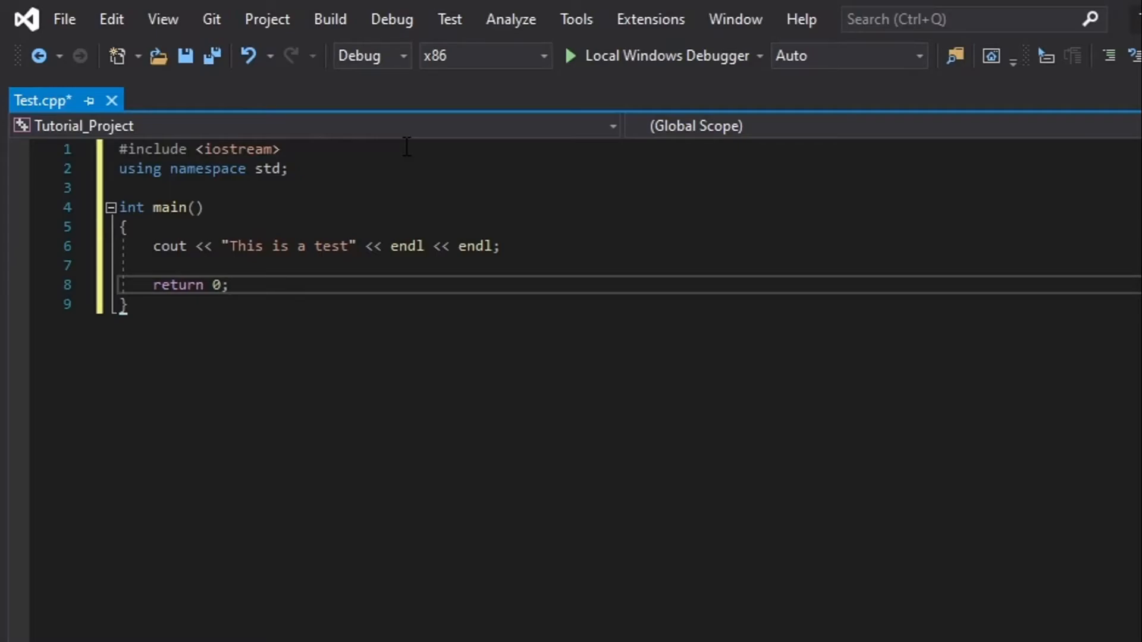
pyautogui.hotkey('ctrl', 'F5')
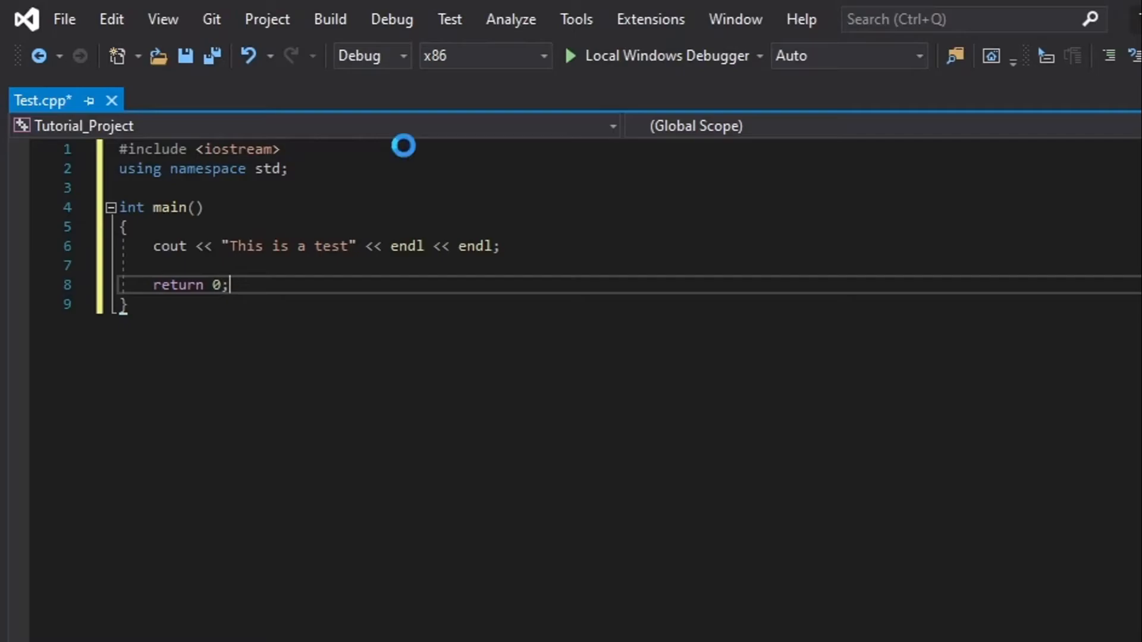